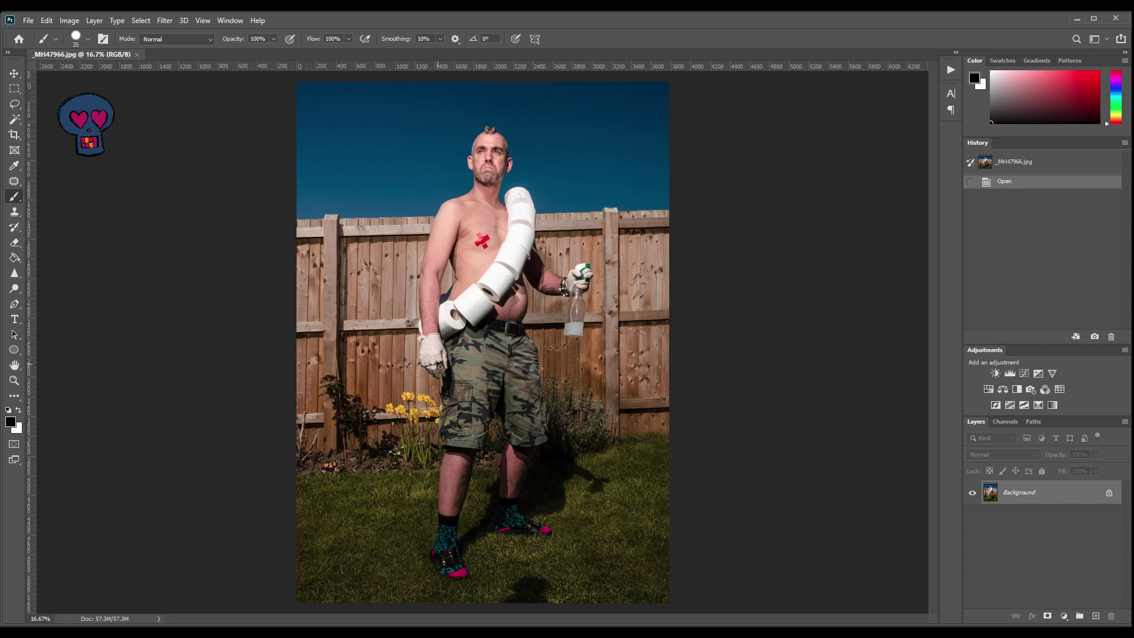
# - Raise the Brush size to 125 px on the garden portrait _MH47966.jpg
pyautogui.press(']')
pyautogui.press(']')
pyautogui.press(']')
pyautogui.press(']')
pyautogui.press(']')
pyautogui.press(']')
# - Zoom in on the gloved hand and add a new Layer 1 in Color blend mode
pyautogui.click(14, 380)
pyautogui.moveTo(421, 347); pyautogui.dragTo(527, 437)
pyautogui.moveTo(599, 450); pyautogui.dragTo(518, 303)
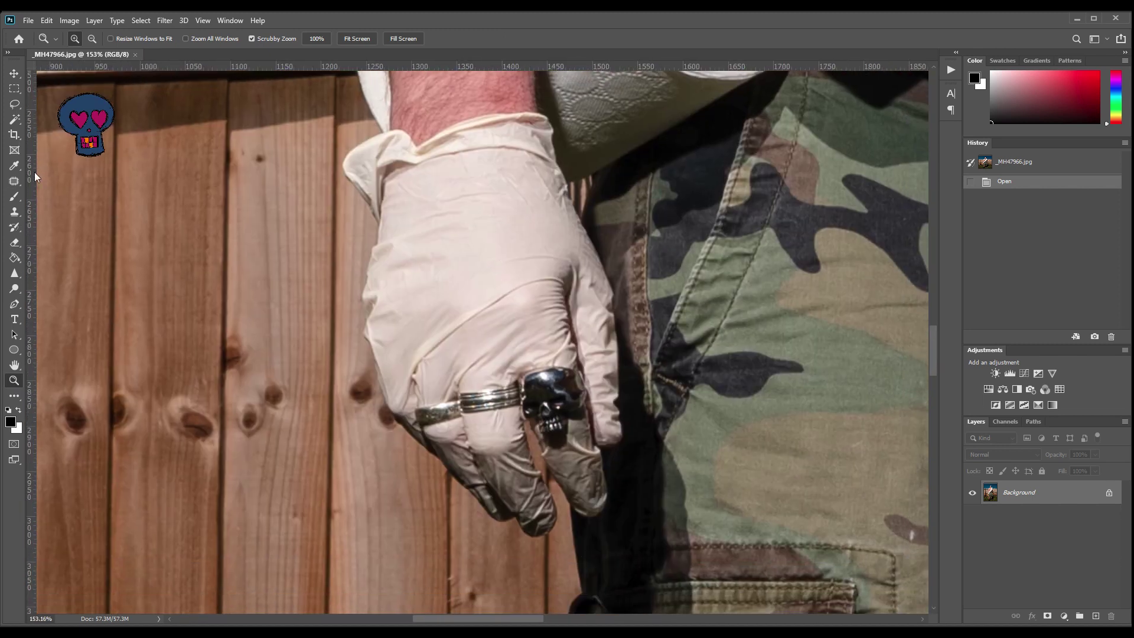
pyautogui.click(14, 196)
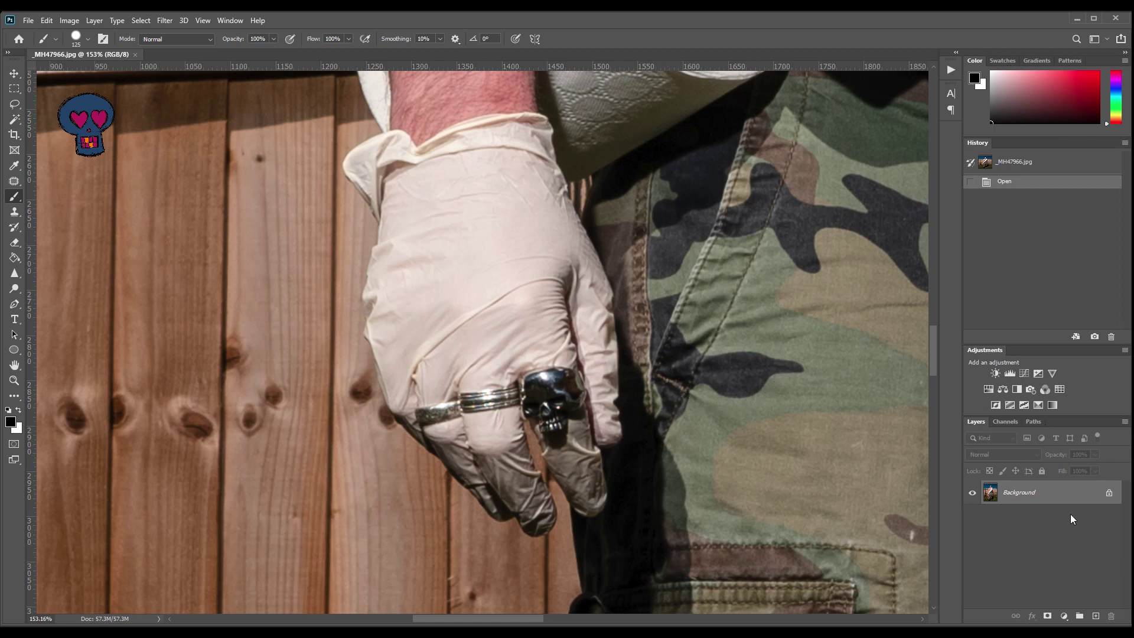
pyautogui.click(1097, 616)
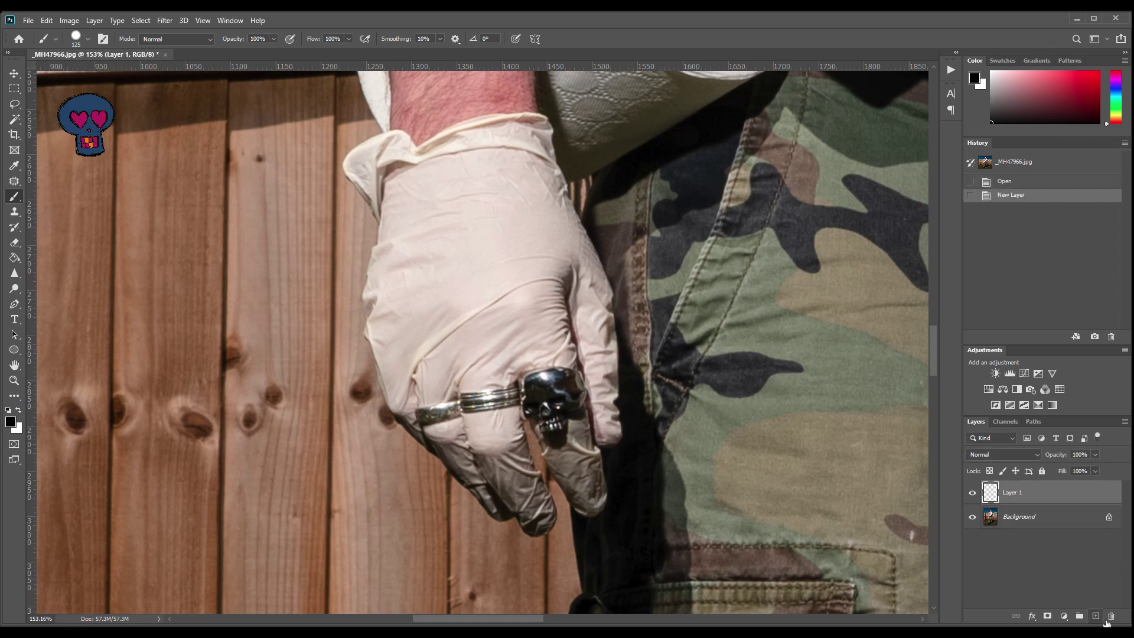
pyautogui.click(1037, 455)
pyautogui.click(1022, 604)
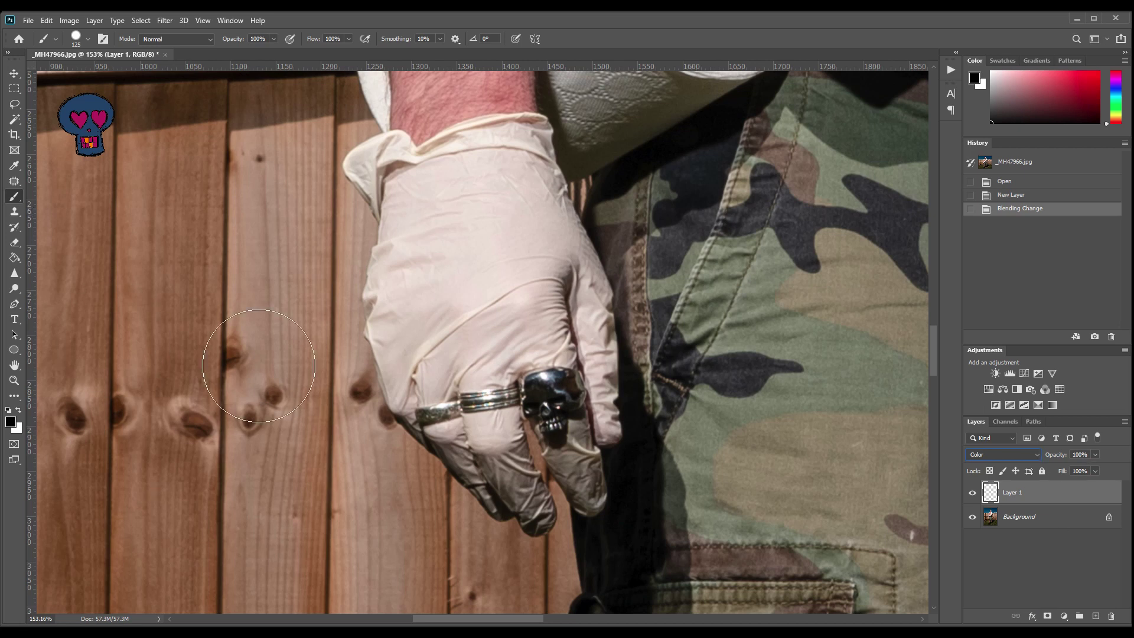
# - Sample the sky's blue as the foreground painting colour
pyautogui.moveTo(390, 179); pyautogui.dragTo(475, 531)
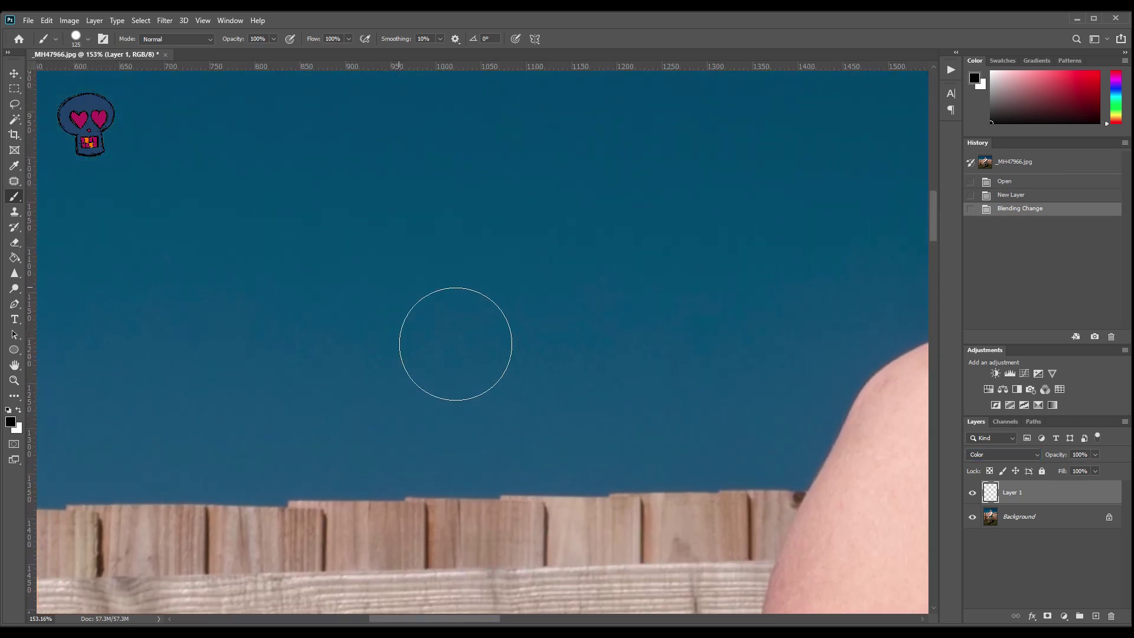
pyautogui.keyDown('alt'); pyautogui.click(400, 309); pyautogui.keyUp('alt')
pyautogui.moveTo(587, 451); pyautogui.dragTo(207, 364)
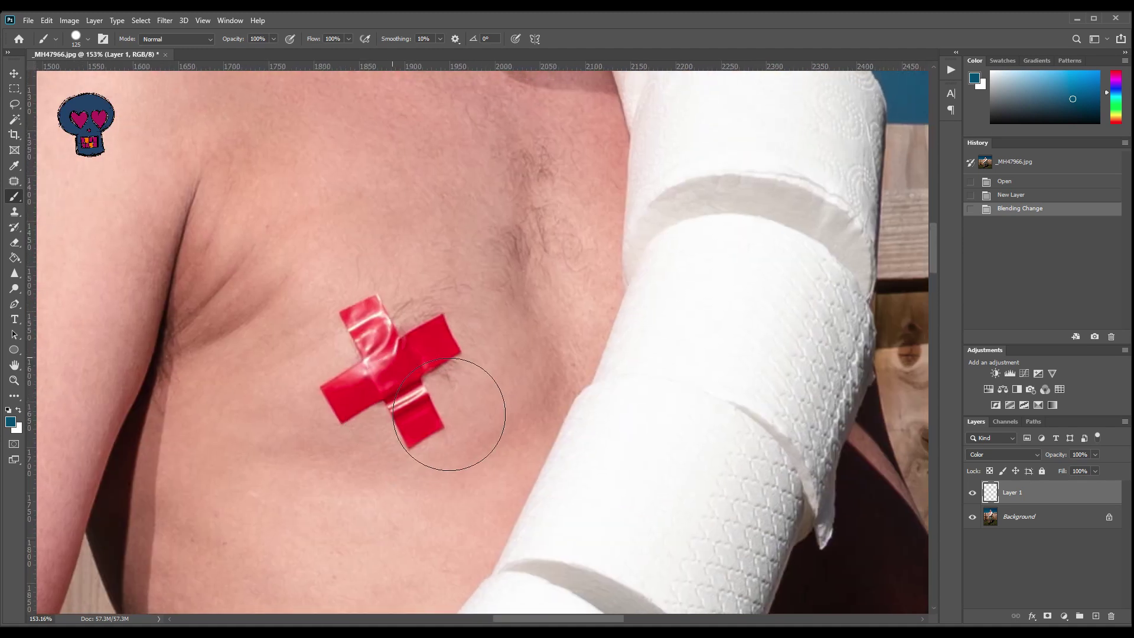
# - With a smaller brush, paint blue over the upper strips and right edge of the red chest tape
pyautogui.press('[')
pyautogui.press('[')
pyautogui.press('[')
pyautogui.press('[')
pyautogui.press('[')
pyautogui.press('[')
pyautogui.press('[')
pyautogui.press('[')
pyautogui.press('[')
pyautogui.press('[')
pyautogui.moveTo(365, 316)
pyautogui.mouseDown()
pyautogui.moveTo(391, 379)
pyautogui.moveTo(371, 393)
pyautogui.moveTo(374, 359)
pyautogui.moveTo(383, 369)
pyautogui.moveTo(349, 319)
pyautogui.moveTo(380, 306)
pyautogui.moveTo(401, 344)
pyautogui.moveTo(378, 315)
pyautogui.moveTo(362, 322)
pyautogui.moveTo(381, 353)
pyautogui.moveTo(372, 360)
pyautogui.mouseUp()
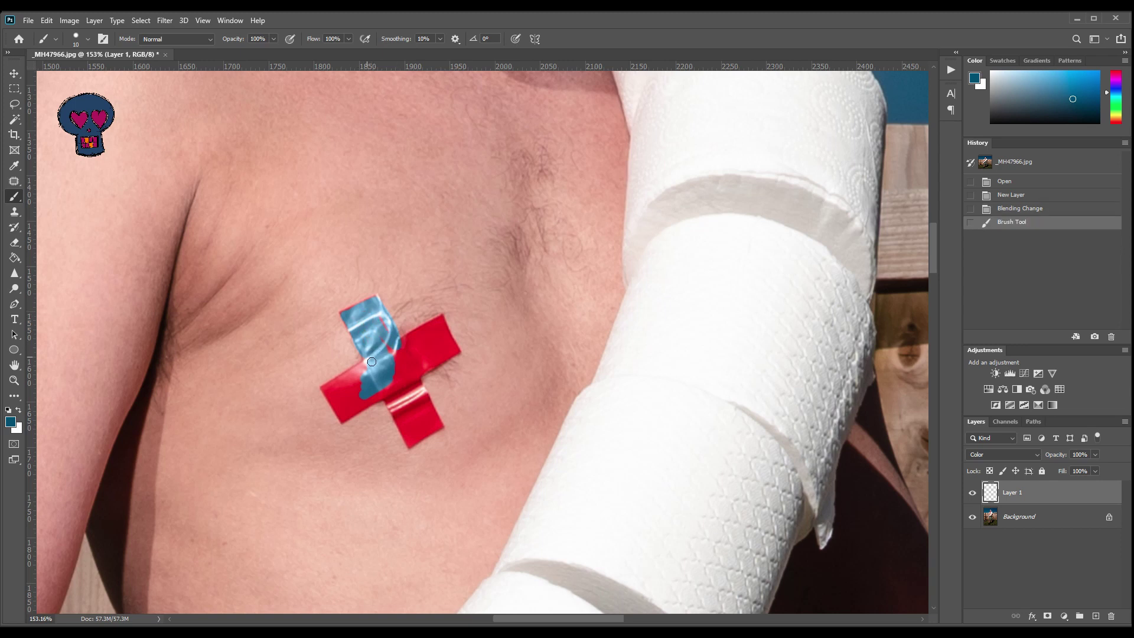
pyautogui.click(350, 319)
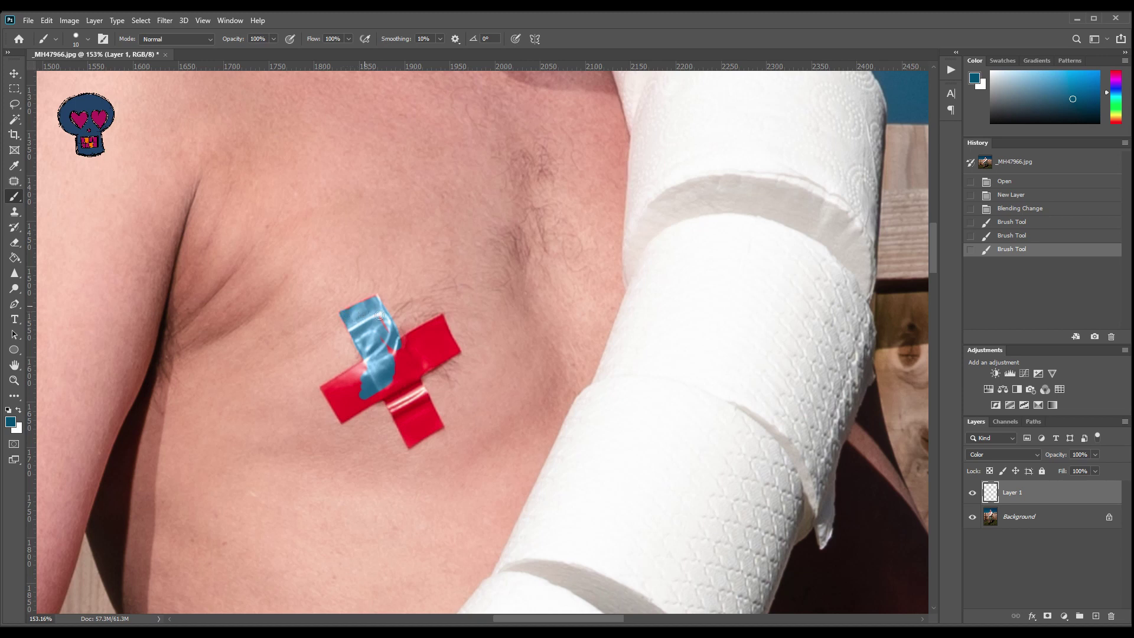
pyautogui.moveTo(396, 344)
pyautogui.mouseDown()
pyautogui.moveTo(397, 362)
pyautogui.moveTo(408, 350)
pyautogui.mouseUp()
pyautogui.moveTo(408, 353)
pyautogui.mouseDown()
pyautogui.moveTo(444, 325)
pyautogui.moveTo(462, 356)
pyautogui.moveTo(420, 381)
pyautogui.moveTo(453, 361)
pyautogui.moveTo(443, 333)
pyautogui.moveTo(445, 354)
pyautogui.moveTo(428, 367)
pyautogui.moveTo(449, 346)
pyautogui.moveTo(414, 372)
pyautogui.moveTo(439, 337)
pyautogui.moveTo(413, 358)
pyautogui.mouseUp()
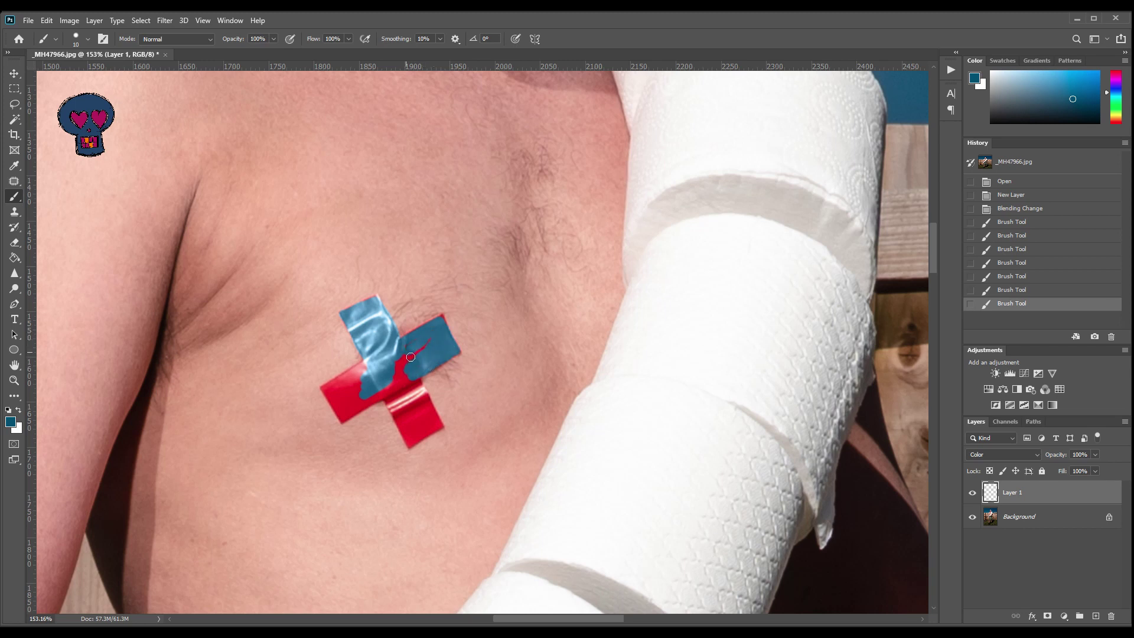
pyautogui.scroll(-1, 489, 378)
pyautogui.hotkey('ctrl', '0')
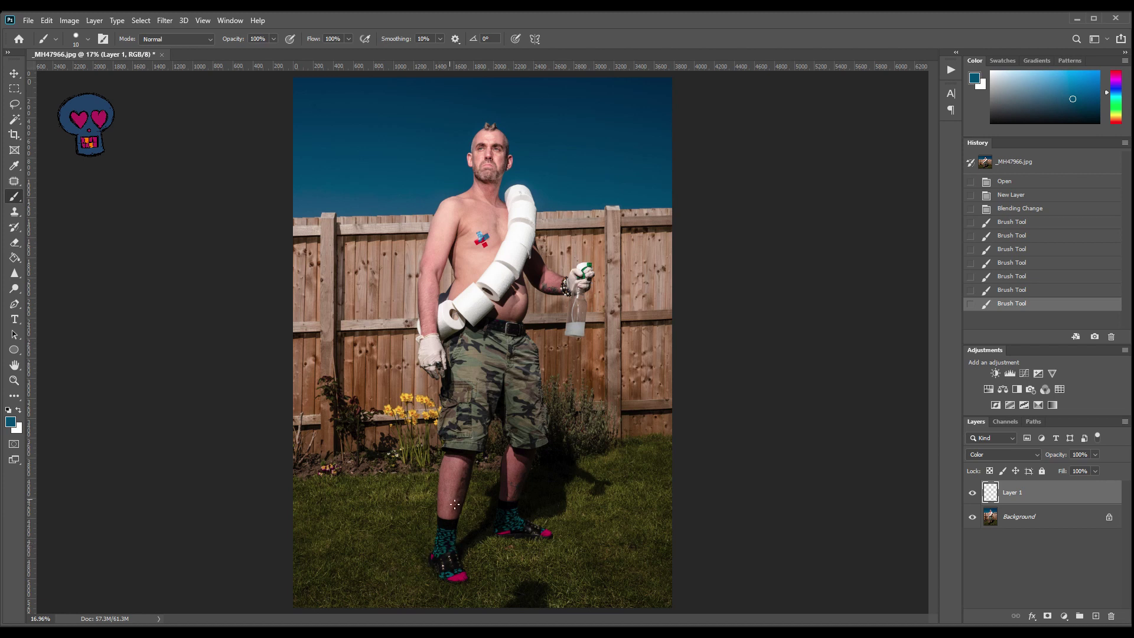
# - Zoom into the chest and paint blue over the remaining red tape
pyautogui.press('z')
pyautogui.moveTo(486, 237); pyautogui.dragTo(574, 339)
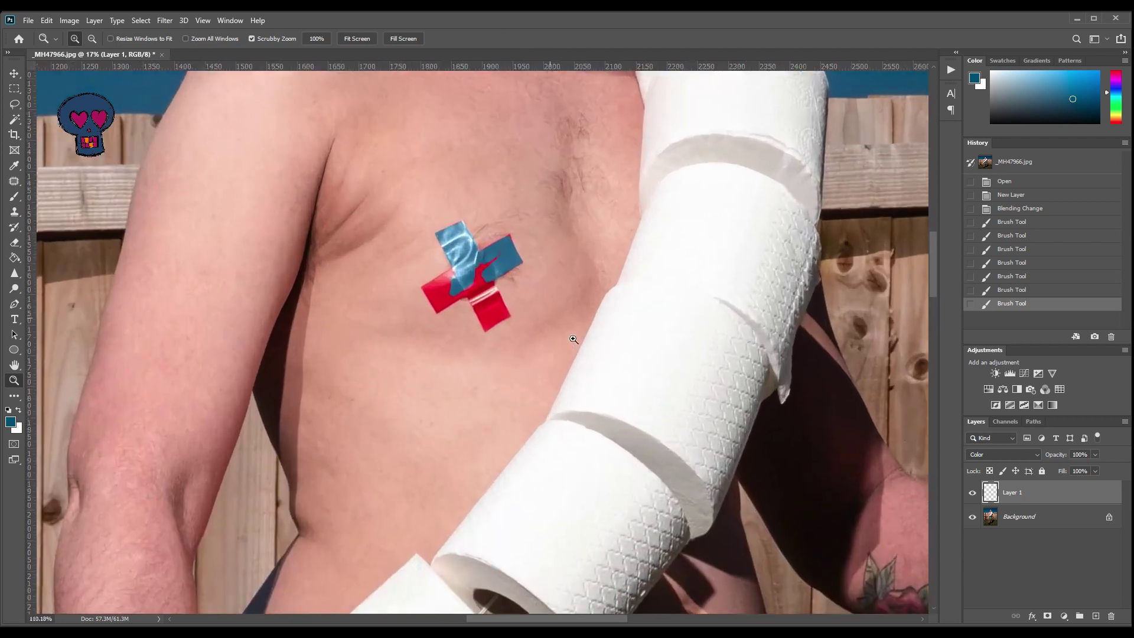
pyautogui.click(15, 197)
pyautogui.moveTo(498, 258)
pyautogui.mouseDown()
pyautogui.moveTo(496, 291)
pyautogui.moveTo(507, 316)
pyautogui.mouseUp()
pyautogui.moveTo(503, 318)
pyautogui.mouseDown()
pyautogui.moveTo(440, 311)
pyautogui.moveTo(460, 271)
pyautogui.moveTo(455, 300)
pyautogui.moveTo(477, 272)
pyautogui.mouseUp()
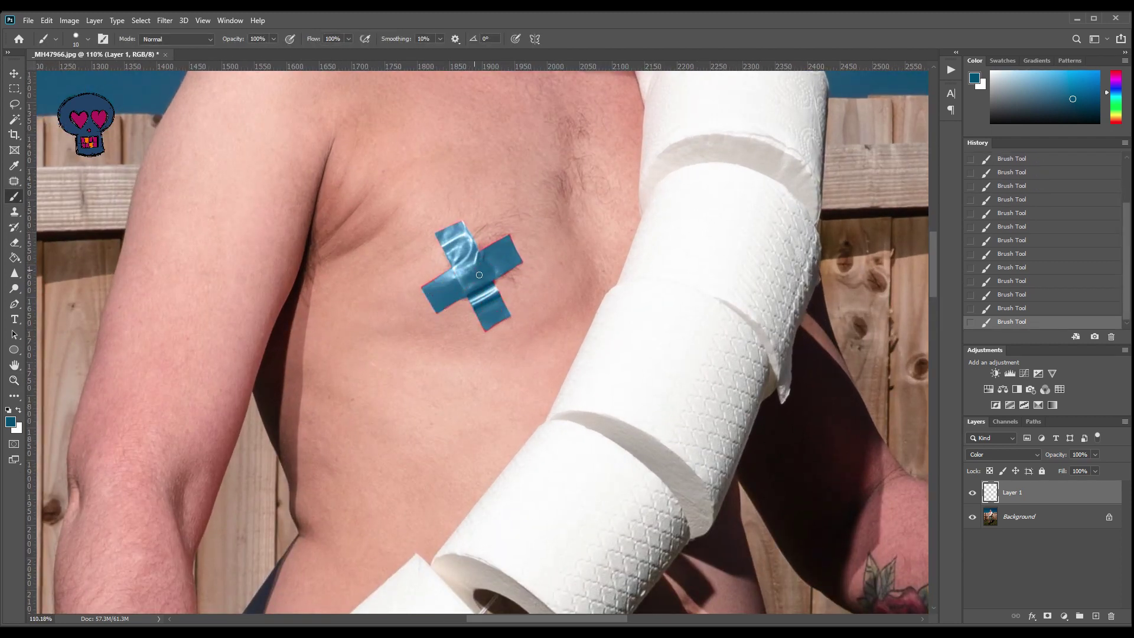
# - Paint the glove on the bottle-holding hand blue
pyautogui.moveTo(595, 357)
pyautogui.mouseDown()
pyautogui.moveTo(540, 356)
pyautogui.moveTo(481, 337)
pyautogui.mouseUp()
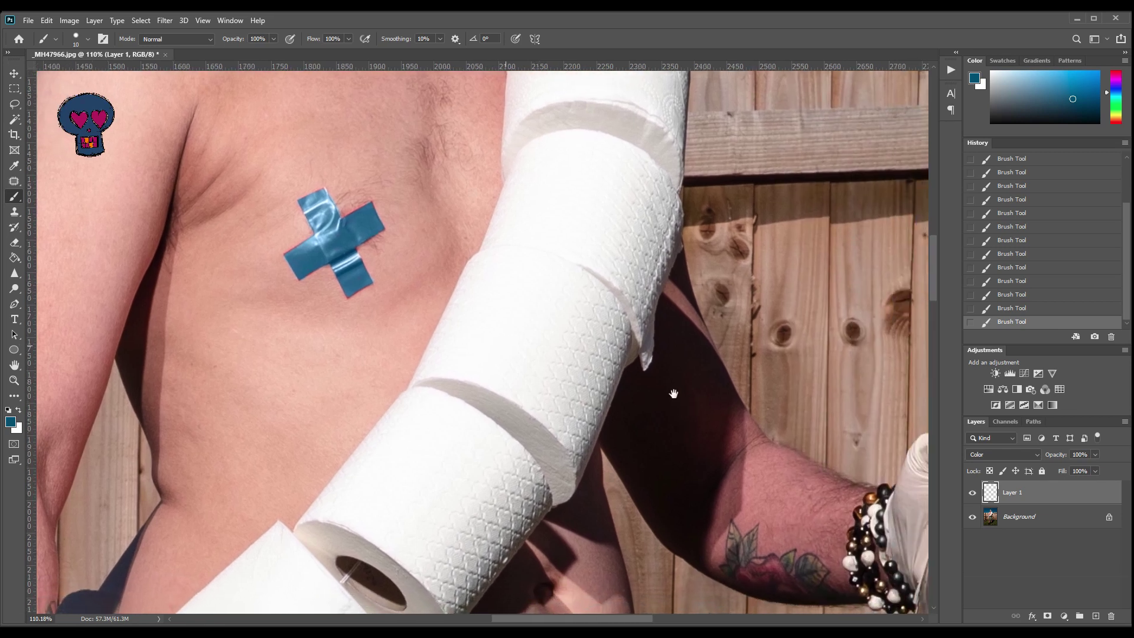
pyautogui.moveTo(674, 394); pyautogui.dragTo(648, 309)
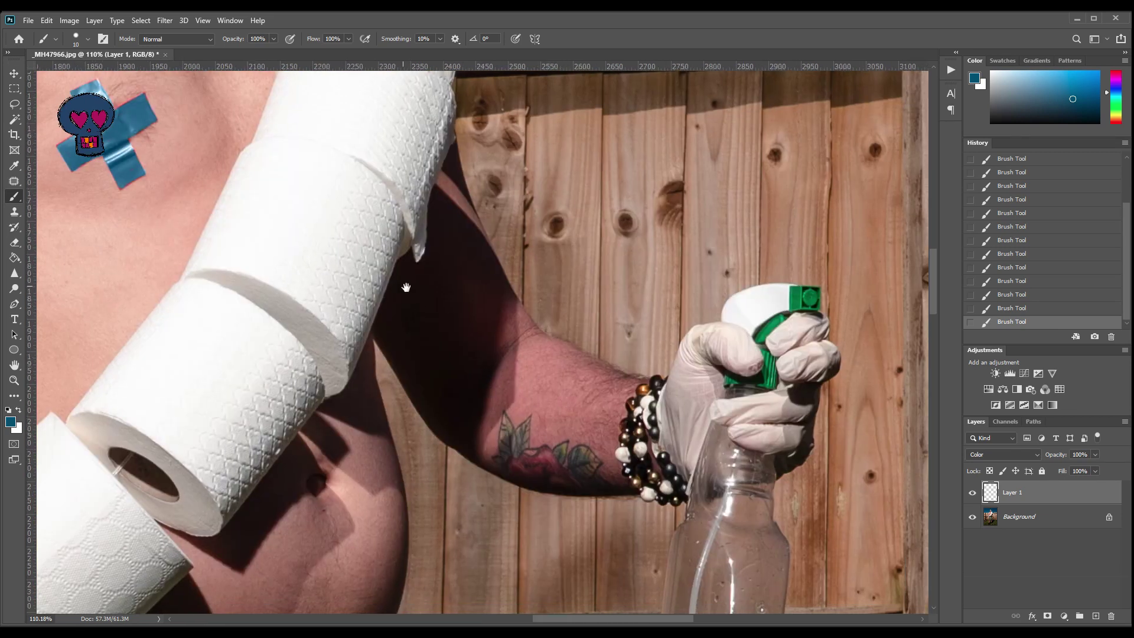
pyautogui.moveTo(406, 287); pyautogui.dragTo(656, 455)
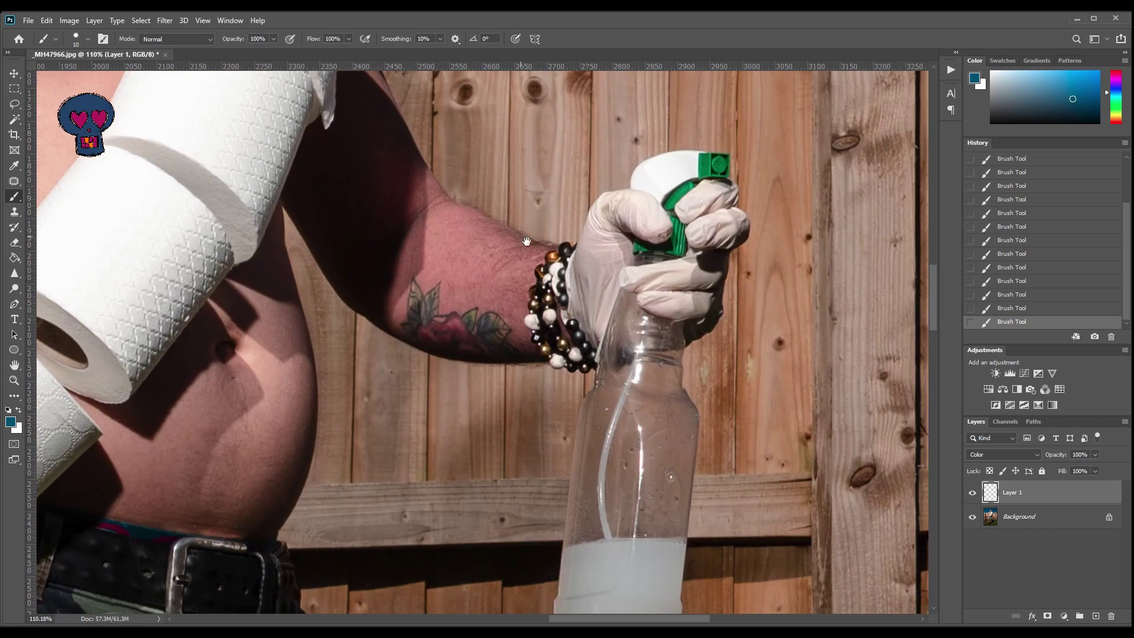
pyautogui.press(']')
pyautogui.press(']')
pyautogui.press(']')
pyautogui.press(']')
pyautogui.press(']')
pyautogui.moveTo(582, 278)
pyautogui.mouseDown()
pyautogui.moveTo(603, 344)
pyautogui.moveTo(582, 273)
pyautogui.moveTo(616, 209)
pyautogui.moveTo(659, 213)
pyautogui.moveTo(674, 240)
pyautogui.moveTo(635, 223)
pyautogui.moveTo(652, 231)
pyautogui.moveTo(650, 222)
pyautogui.moveTo(615, 230)
pyautogui.moveTo(625, 217)
pyautogui.moveTo(597, 272)
pyautogui.moveTo(634, 230)
pyautogui.moveTo(651, 237)
pyautogui.moveTo(630, 249)
pyautogui.moveTo(623, 290)
pyautogui.moveTo(599, 296)
pyautogui.moveTo(625, 276)
pyautogui.moveTo(607, 331)
pyautogui.mouseUp()
pyautogui.press('[')
pyautogui.press('[')
pyautogui.press('[')
pyautogui.press('[')
pyautogui.press('[')
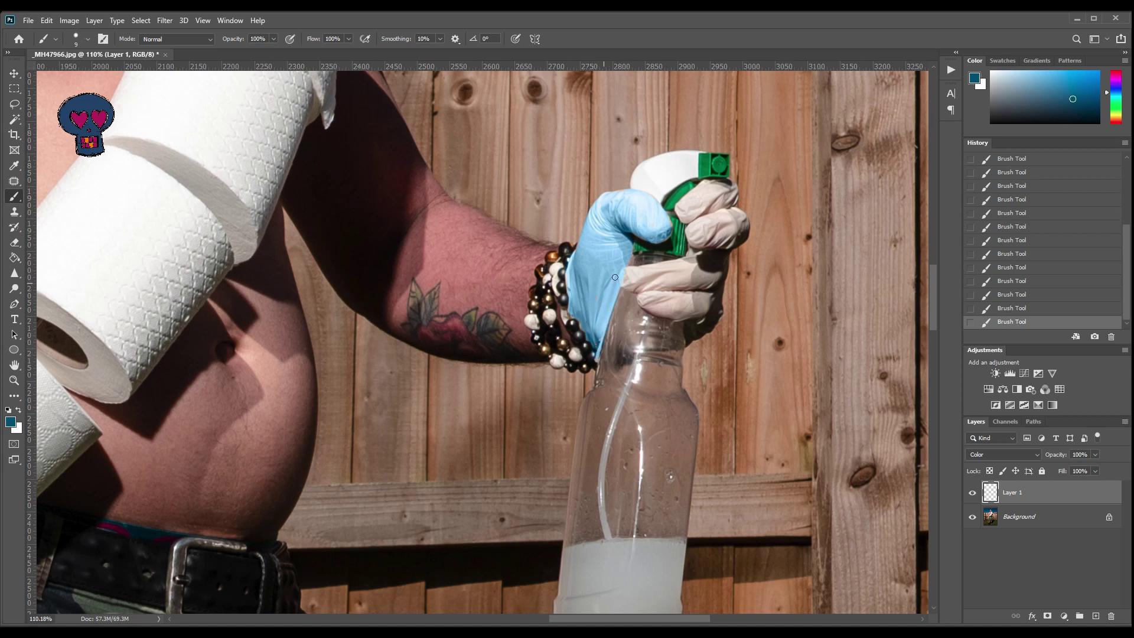
# - Paint the glove's grey area, dark edge, beige finger and wrist band blue
pyautogui.press(']')
pyautogui.moveTo(631, 290)
pyautogui.mouseDown()
pyautogui.moveTo(695, 272)
pyautogui.moveTo(639, 294)
pyautogui.moveTo(661, 313)
pyautogui.moveTo(669, 305)
pyautogui.moveTo(657, 304)
pyautogui.moveTo(707, 306)
pyautogui.moveTo(704, 264)
pyautogui.moveTo(715, 288)
pyautogui.moveTo(699, 338)
pyautogui.moveTo(723, 276)
pyautogui.moveTo(715, 320)
pyautogui.moveTo(726, 321)
pyautogui.moveTo(712, 327)
pyautogui.mouseUp()
pyautogui.moveTo(712, 262)
pyautogui.mouseDown()
pyautogui.moveTo(710, 254)
pyautogui.moveTo(722, 240)
pyautogui.moveTo(727, 256)
pyautogui.moveTo(748, 242)
pyautogui.moveTo(741, 220)
pyautogui.moveTo(728, 232)
pyautogui.moveTo(742, 234)
pyautogui.moveTo(701, 225)
pyautogui.moveTo(705, 200)
pyautogui.moveTo(739, 202)
pyautogui.mouseUp()
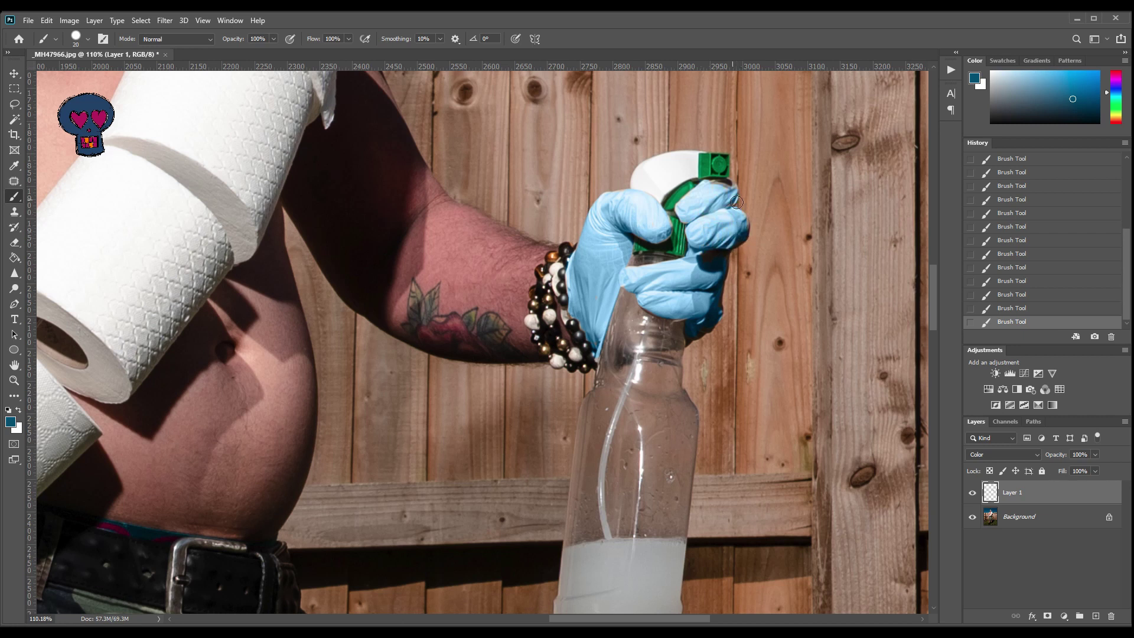
pyautogui.press('[')
pyautogui.moveTo(603, 312); pyautogui.dragTo(571, 401)
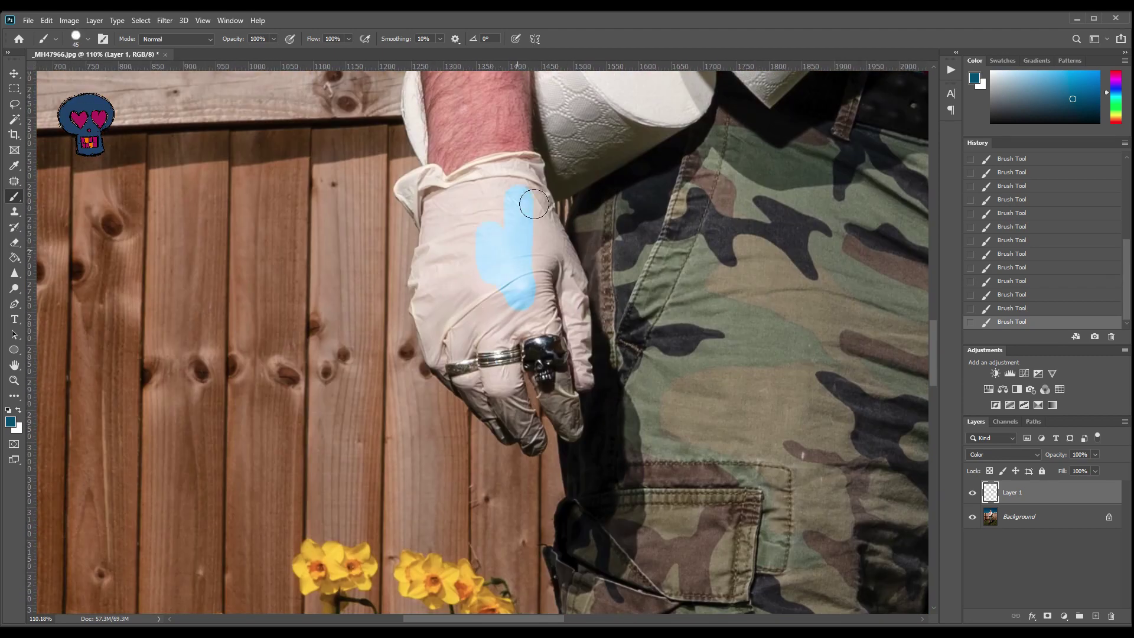
pyautogui.moveTo(534, 204)
pyautogui.mouseDown()
pyautogui.moveTo(489, 196)
pyautogui.moveTo(514, 189)
pyautogui.moveTo(472, 205)
pyautogui.moveTo(528, 182)
pyautogui.moveTo(544, 193)
pyautogui.moveTo(578, 284)
pyautogui.moveTo(551, 288)
pyautogui.moveTo(518, 229)
pyautogui.mouseUp()
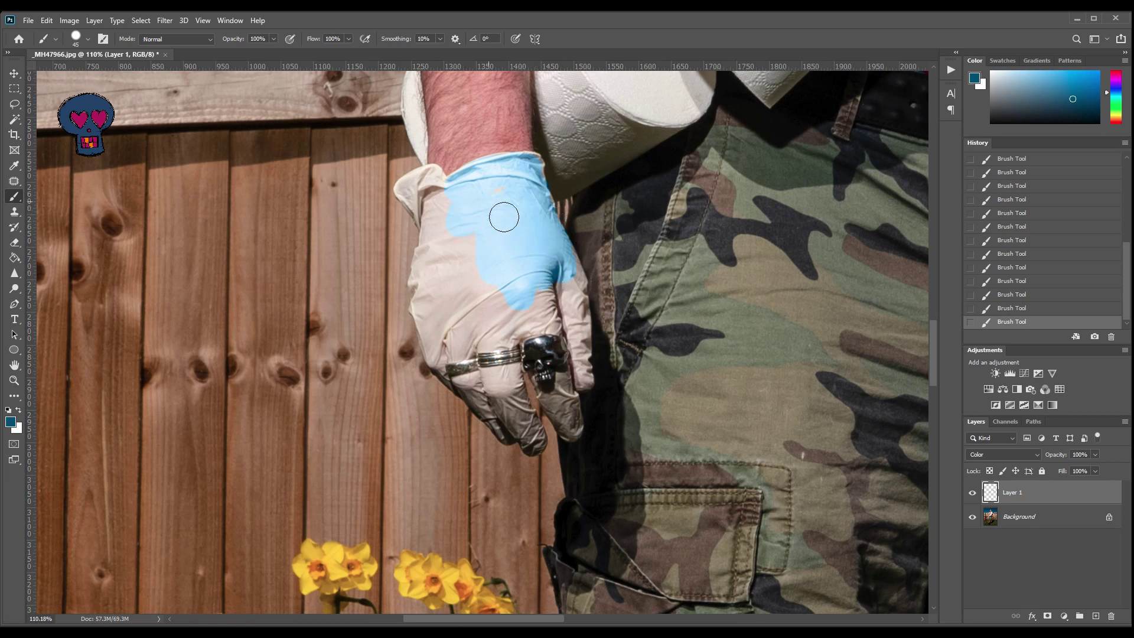
# - Paint the glove on the skull-ringed hand by the hip fully blue, including its fingertips
pyautogui.press('[')
pyautogui.press('[')
pyautogui.moveTo(458, 215)
pyautogui.mouseDown()
pyautogui.moveTo(441, 182)
pyautogui.moveTo(413, 200)
pyautogui.moveTo(427, 218)
pyautogui.moveTo(433, 206)
pyautogui.moveTo(436, 233)
pyautogui.moveTo(439, 214)
pyautogui.moveTo(445, 226)
pyautogui.moveTo(427, 314)
pyautogui.moveTo(448, 373)
pyautogui.moveTo(457, 241)
pyautogui.moveTo(456, 272)
pyautogui.moveTo(490, 280)
pyautogui.moveTo(481, 306)
pyautogui.moveTo(506, 324)
pyautogui.moveTo(476, 339)
pyautogui.moveTo(470, 365)
pyautogui.moveTo(492, 344)
pyautogui.mouseUp()
pyautogui.press(']')
pyautogui.press(']')
pyautogui.press('[')
pyautogui.press('[')
pyautogui.press('[')
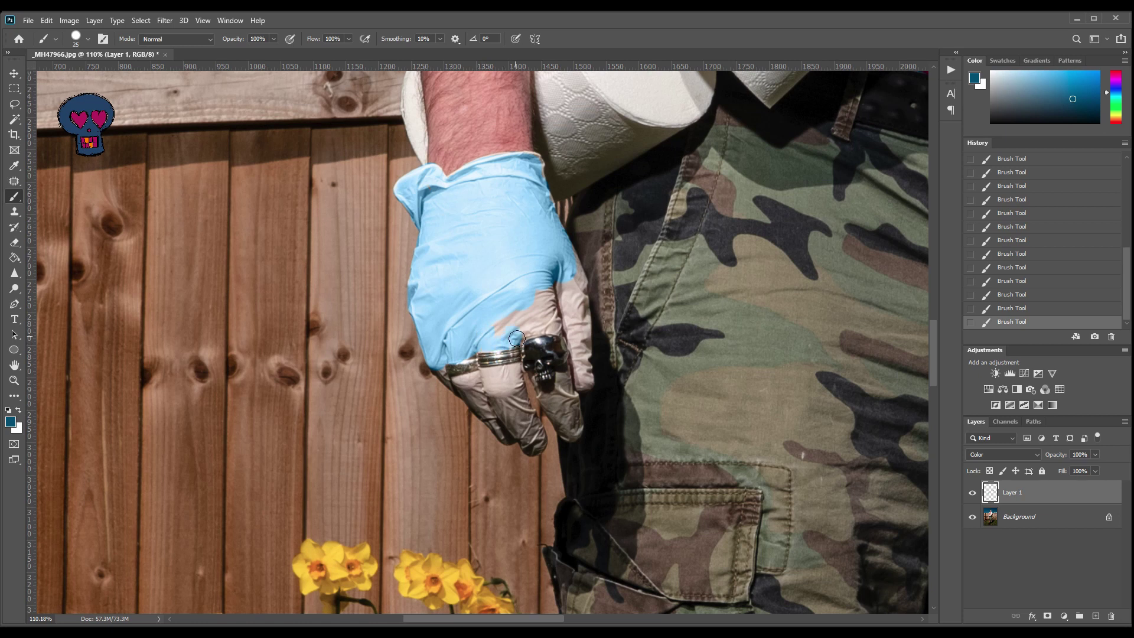
pyautogui.moveTo(517, 338)
pyautogui.mouseDown()
pyautogui.moveTo(569, 333)
pyautogui.moveTo(530, 307)
pyautogui.moveTo(554, 319)
pyautogui.moveTo(571, 295)
pyautogui.moveTo(543, 312)
pyautogui.moveTo(572, 283)
pyautogui.moveTo(575, 301)
pyautogui.moveTo(580, 276)
pyautogui.mouseUp()
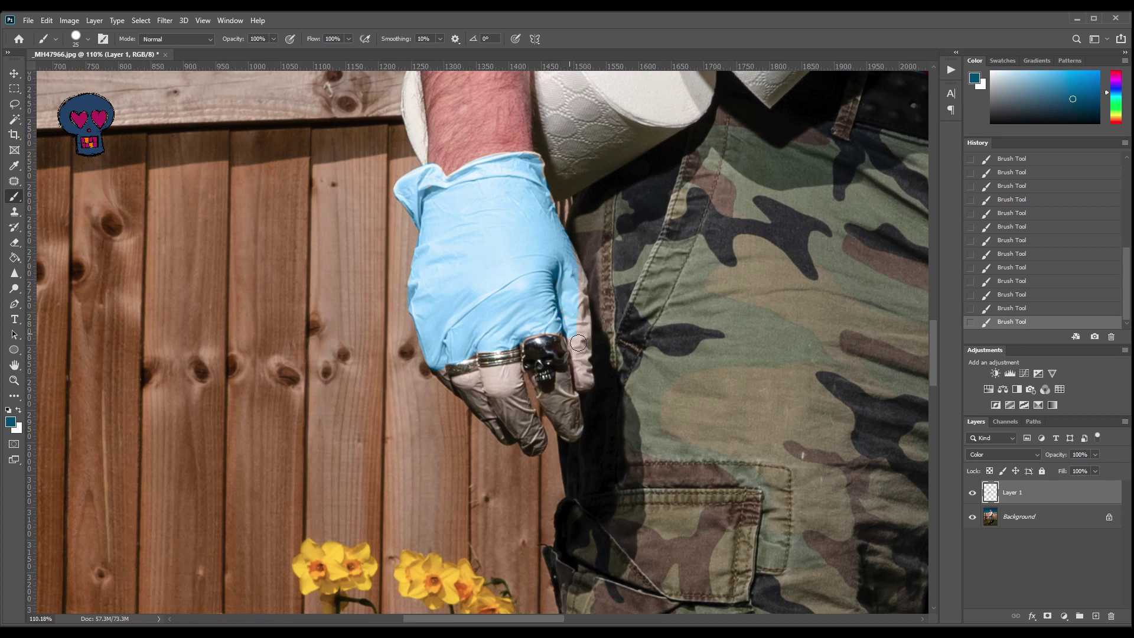
pyautogui.moveTo(582, 350)
pyautogui.mouseDown()
pyautogui.moveTo(593, 393)
pyautogui.moveTo(591, 329)
pyautogui.mouseUp()
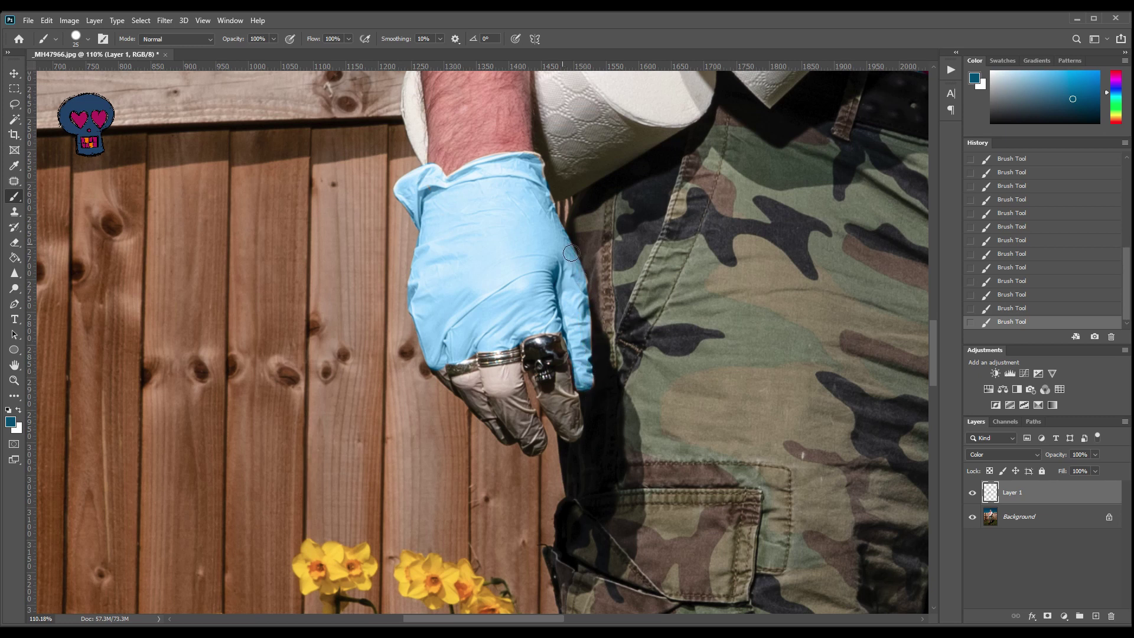
pyautogui.moveTo(571, 252); pyautogui.dragTo(566, 246)
pyautogui.moveTo(534, 175)
pyautogui.mouseDown()
pyautogui.moveTo(543, 166)
pyautogui.moveTo(555, 213)
pyautogui.mouseUp()
pyautogui.moveTo(572, 384)
pyautogui.mouseDown()
pyautogui.moveTo(583, 443)
pyautogui.moveTo(565, 408)
pyautogui.moveTo(580, 427)
pyautogui.mouseUp()
pyautogui.press('[')
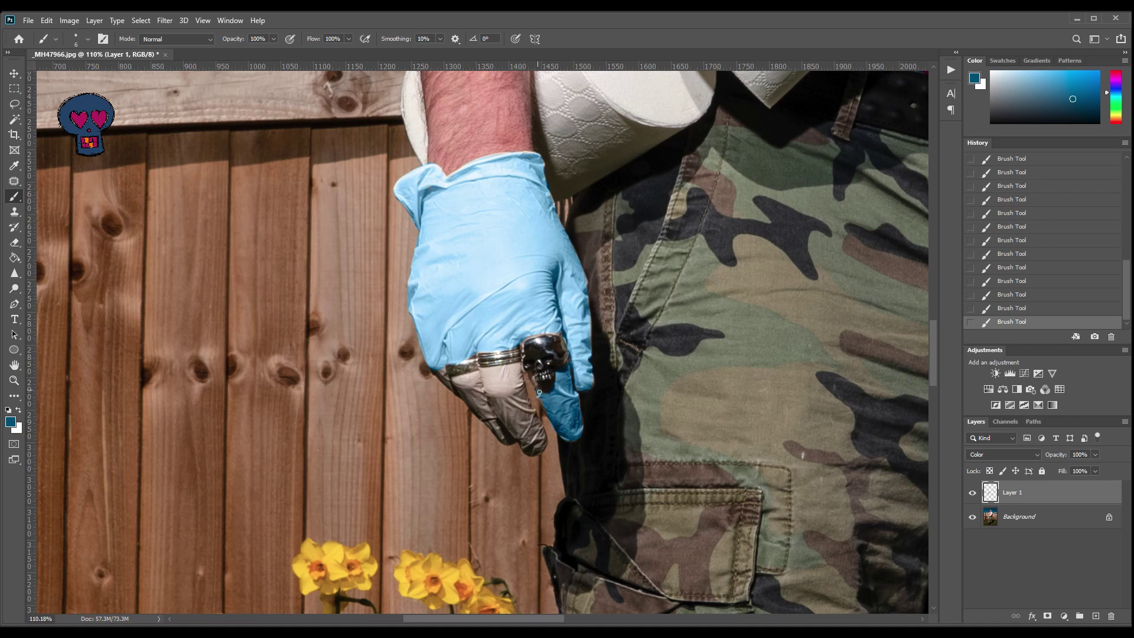
pyautogui.press(']')
pyautogui.press(']')
pyautogui.press(']')
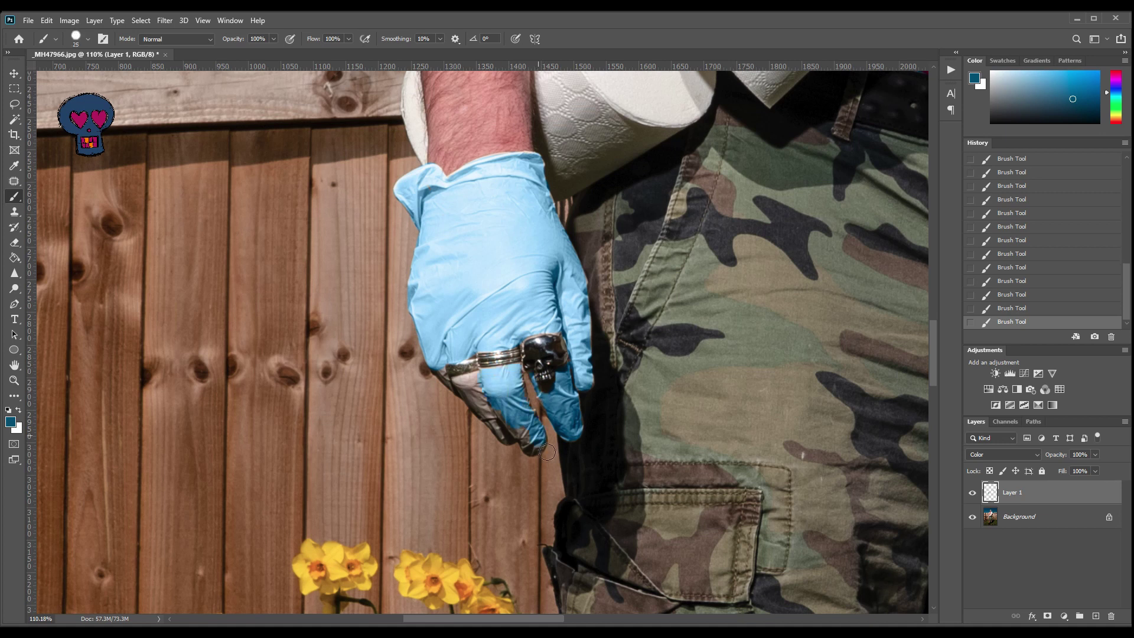
# - Paint the left sock's leopard spots blue, from the strap down to the toe
pyautogui.press('[')
pyautogui.press('[')
pyautogui.press('[')
pyautogui.press('[')
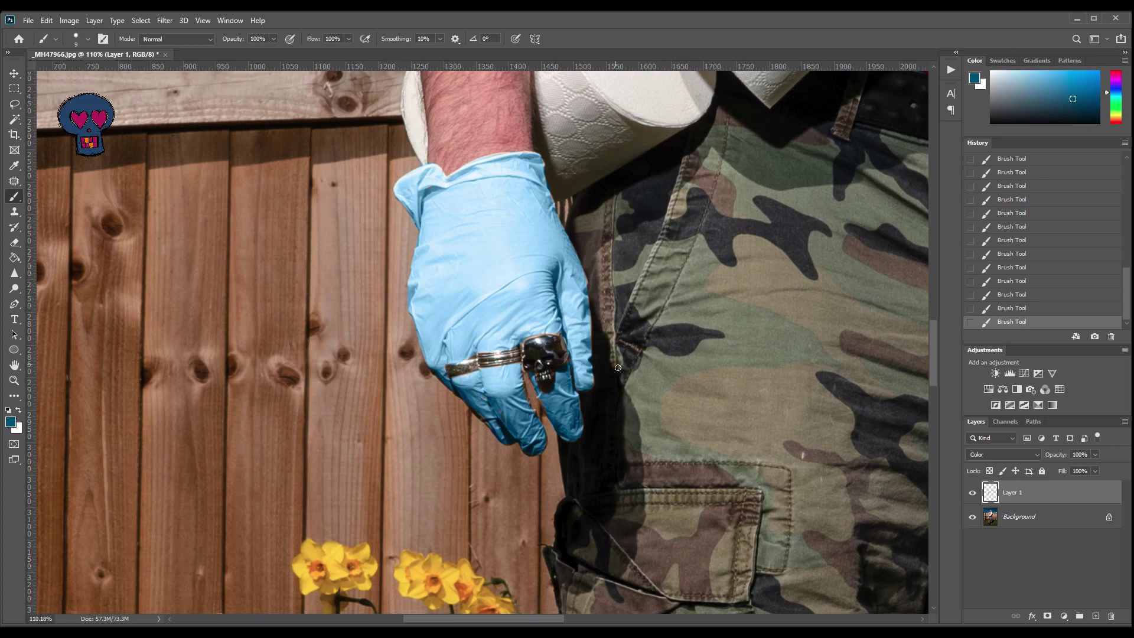
pyautogui.moveTo(781, 484); pyautogui.dragTo(693, 135)
pyautogui.moveTo(775, 536); pyautogui.dragTo(686, 187)
pyautogui.moveTo(756, 576); pyautogui.dragTo(656, 306)
pyautogui.moveTo(609, 381); pyautogui.dragTo(696, 214)
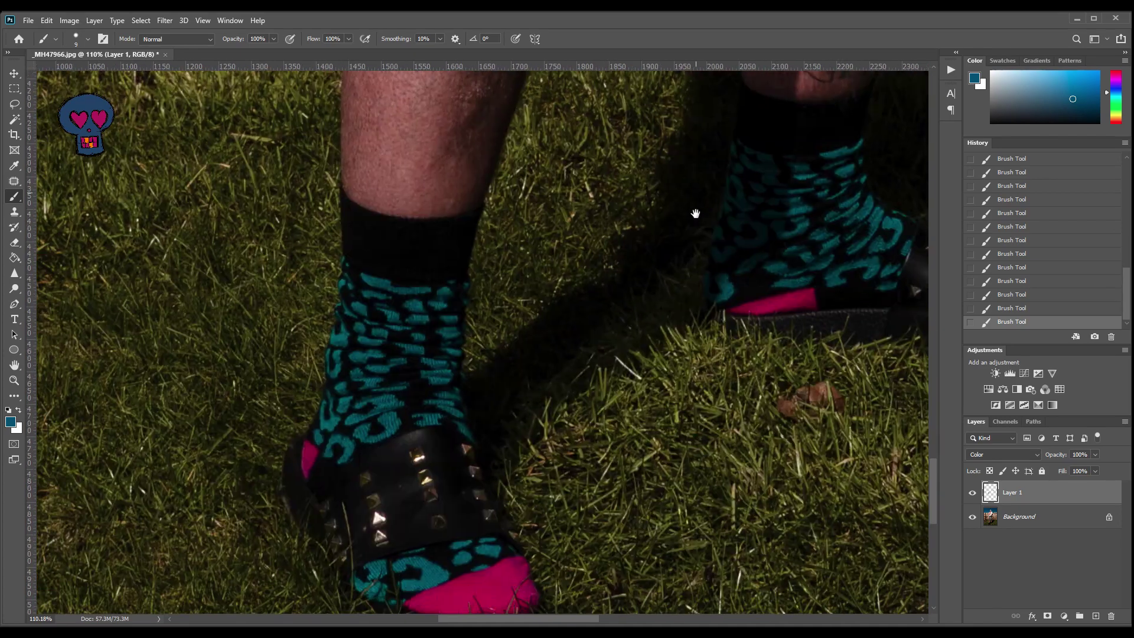
pyautogui.press(']')
pyautogui.press(']')
pyautogui.press(']')
pyautogui.moveTo(383, 298)
pyautogui.mouseDown()
pyautogui.moveTo(392, 344)
pyautogui.moveTo(414, 305)
pyautogui.moveTo(384, 406)
pyautogui.moveTo(393, 399)
pyautogui.moveTo(407, 421)
pyautogui.moveTo(390, 449)
pyautogui.moveTo(399, 441)
pyautogui.moveTo(350, 464)
pyautogui.moveTo(336, 446)
pyautogui.moveTo(361, 409)
pyautogui.moveTo(383, 427)
pyautogui.moveTo(354, 427)
pyautogui.moveTo(351, 399)
pyautogui.moveTo(362, 339)
pyautogui.moveTo(354, 382)
pyautogui.moveTo(352, 372)
pyautogui.moveTo(369, 389)
pyautogui.moveTo(364, 301)
pyautogui.mouseUp()
pyautogui.moveTo(461, 506); pyautogui.dragTo(435, 342)
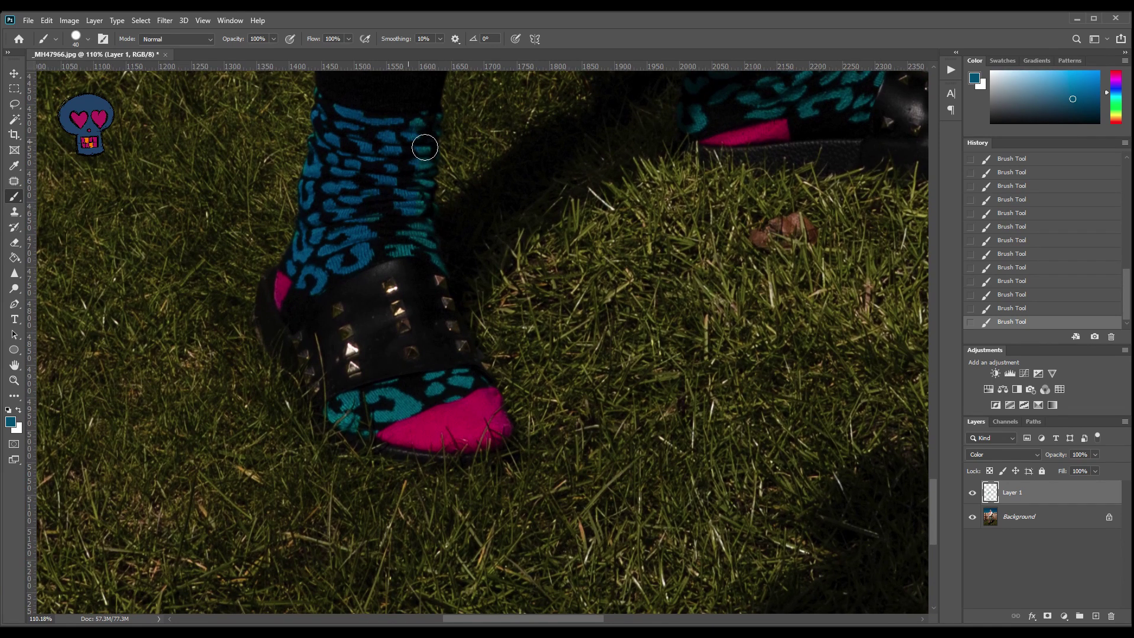
pyautogui.moveTo(424, 147)
pyautogui.mouseDown()
pyautogui.moveTo(428, 219)
pyautogui.moveTo(411, 258)
pyautogui.moveTo(383, 226)
pyautogui.moveTo(433, 256)
pyautogui.moveTo(436, 257)
pyautogui.mouseUp()
pyautogui.press('[')
pyautogui.press('[')
pyautogui.press('[')
pyautogui.press('[')
pyautogui.press(']')
pyautogui.moveTo(354, 420)
pyautogui.mouseDown()
pyautogui.moveTo(400, 416)
pyautogui.moveTo(361, 430)
pyautogui.moveTo(481, 396)
pyautogui.moveTo(383, 409)
pyautogui.moveTo(393, 404)
pyautogui.moveTo(349, 424)
pyautogui.moveTo(376, 436)
pyautogui.mouseUp()
# - Paint the other sock's heel and ankle spots blue
pyautogui.press('space')
pyautogui.moveTo(540, 343); pyautogui.dragTo(506, 431)
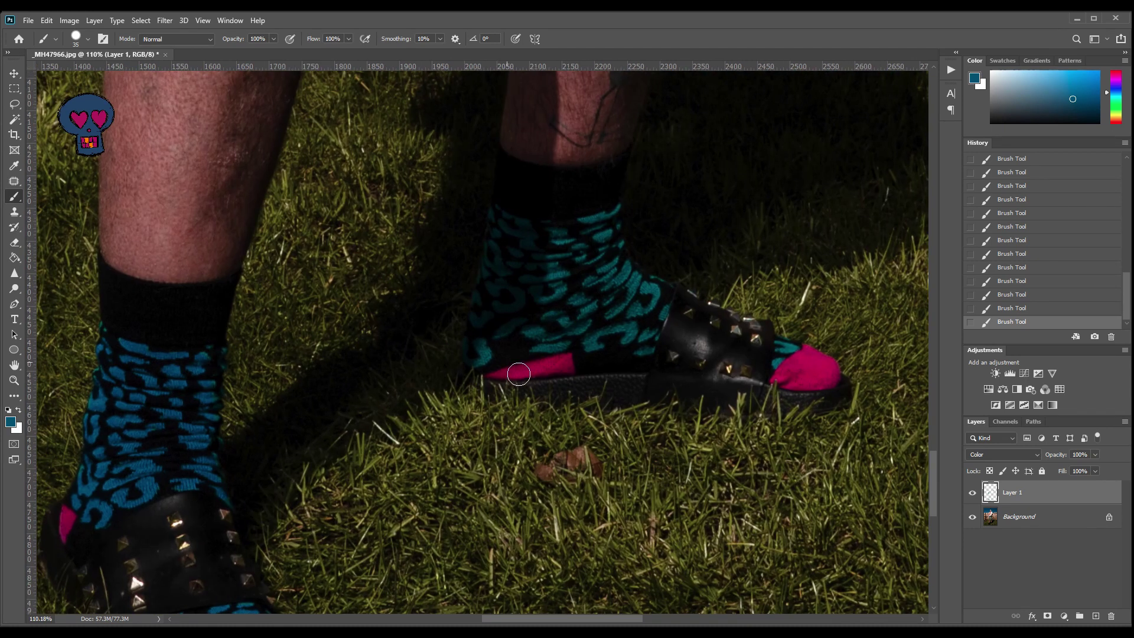
pyautogui.moveTo(501, 287)
pyautogui.mouseDown()
pyautogui.moveTo(511, 233)
pyautogui.moveTo(505, 272)
pyautogui.moveTo(533, 287)
pyautogui.moveTo(525, 334)
pyautogui.moveTo(527, 325)
pyautogui.moveTo(556, 333)
pyautogui.moveTo(553, 360)
pyautogui.moveTo(608, 358)
pyautogui.moveTo(645, 333)
pyautogui.moveTo(652, 369)
pyautogui.moveTo(673, 311)
pyautogui.moveTo(650, 299)
pyautogui.moveTo(665, 299)
pyautogui.moveTo(640, 276)
pyautogui.moveTo(624, 230)
pyautogui.moveTo(527, 238)
pyautogui.moveTo(522, 267)
pyautogui.moveTo(557, 262)
pyautogui.moveTo(557, 309)
pyautogui.moveTo(566, 302)
pyautogui.moveTo(587, 325)
pyautogui.moveTo(596, 299)
pyautogui.moveTo(643, 314)
pyautogui.moveTo(608, 262)
pyautogui.moveTo(617, 299)
pyautogui.moveTo(609, 245)
pyautogui.moveTo(648, 330)
pyautogui.mouseUp()
pyautogui.press('[')
pyautogui.press('[')
pyautogui.press('[')
pyautogui.press('[')
pyautogui.press('[')
pyautogui.hotkey('ctrl', '0')
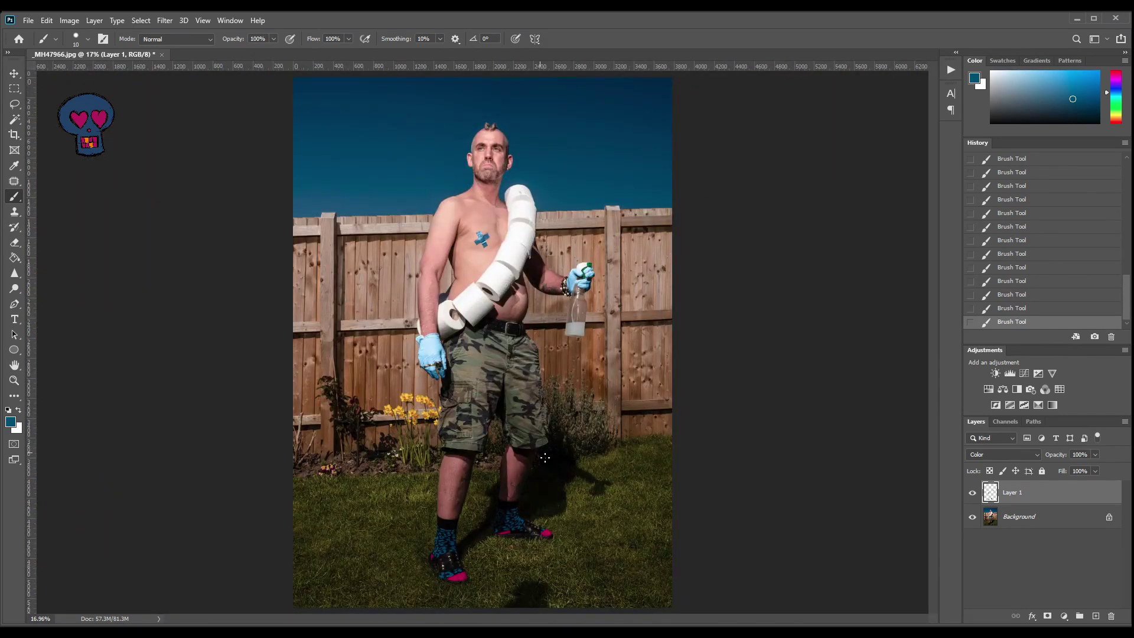
pyautogui.click(975, 496)
pyautogui.click(973, 493)
pyautogui.press('z')
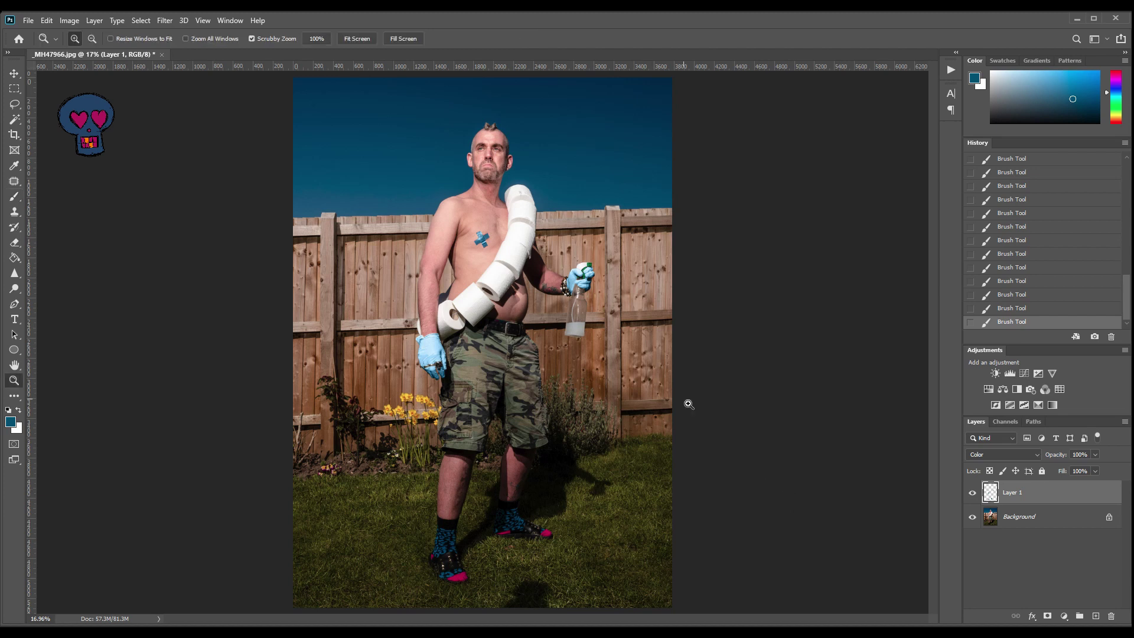
# - Add Layer 2 in Color blend mode at 40% opacity, zoomed onto the gloved hand and bottle
pyautogui.click(1098, 616)
pyautogui.click(1039, 455)
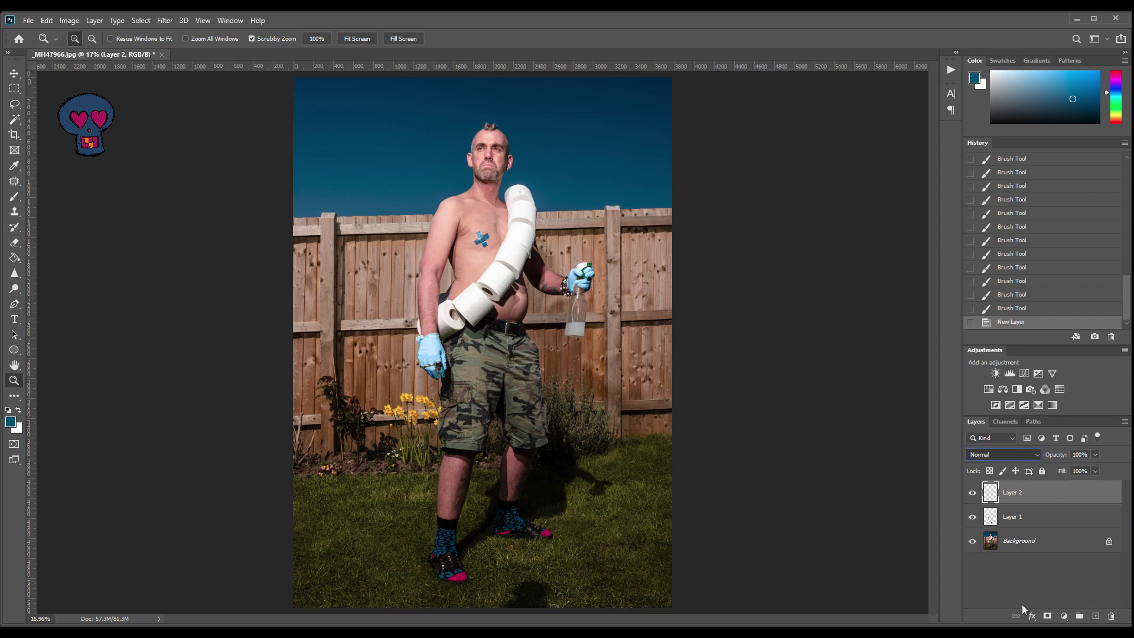
pyautogui.click(1022, 610)
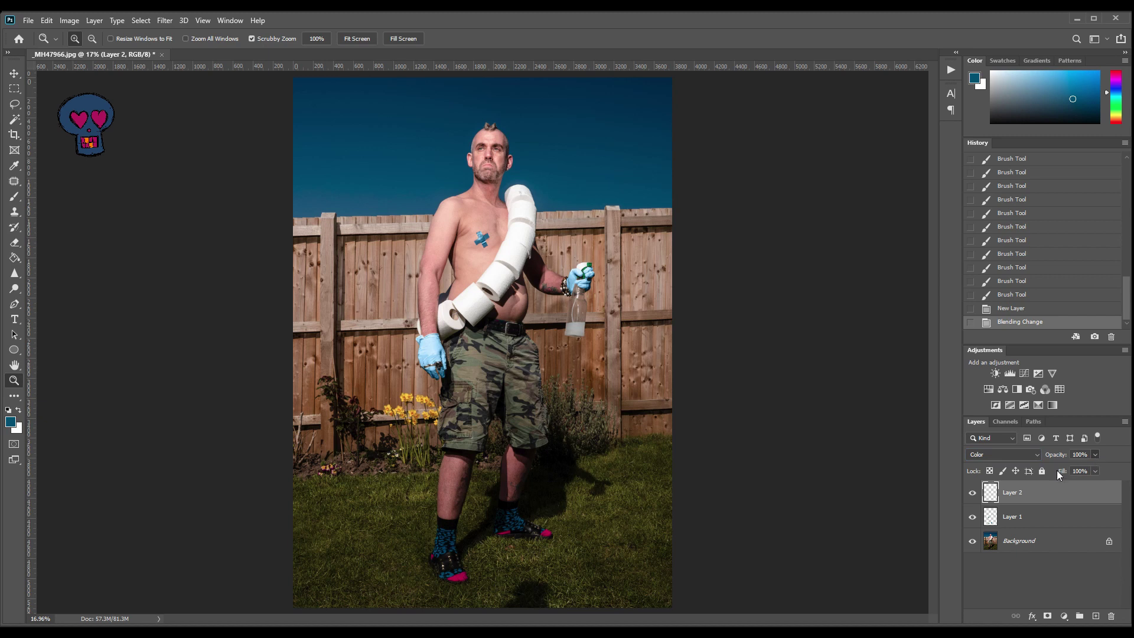
pyautogui.press('2')
pyautogui.press('6')
pyautogui.moveTo(583, 275); pyautogui.dragTo(683, 378)
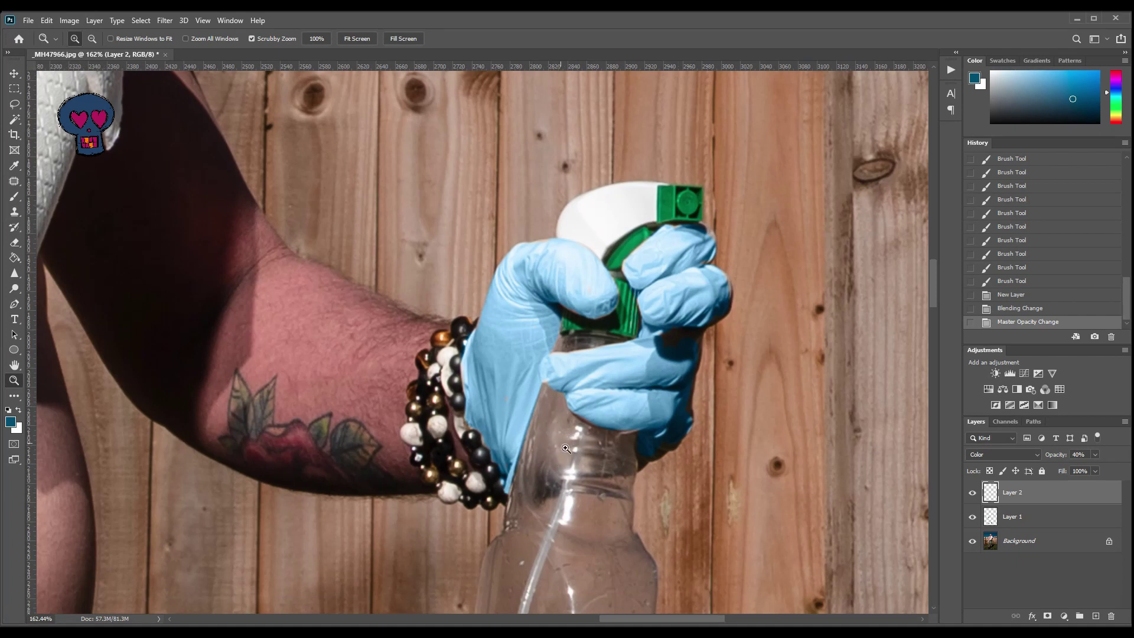
# - Brush more blue around the bottle and touch up the glove's colour and edges on Layer 1
pyautogui.click(16, 200)
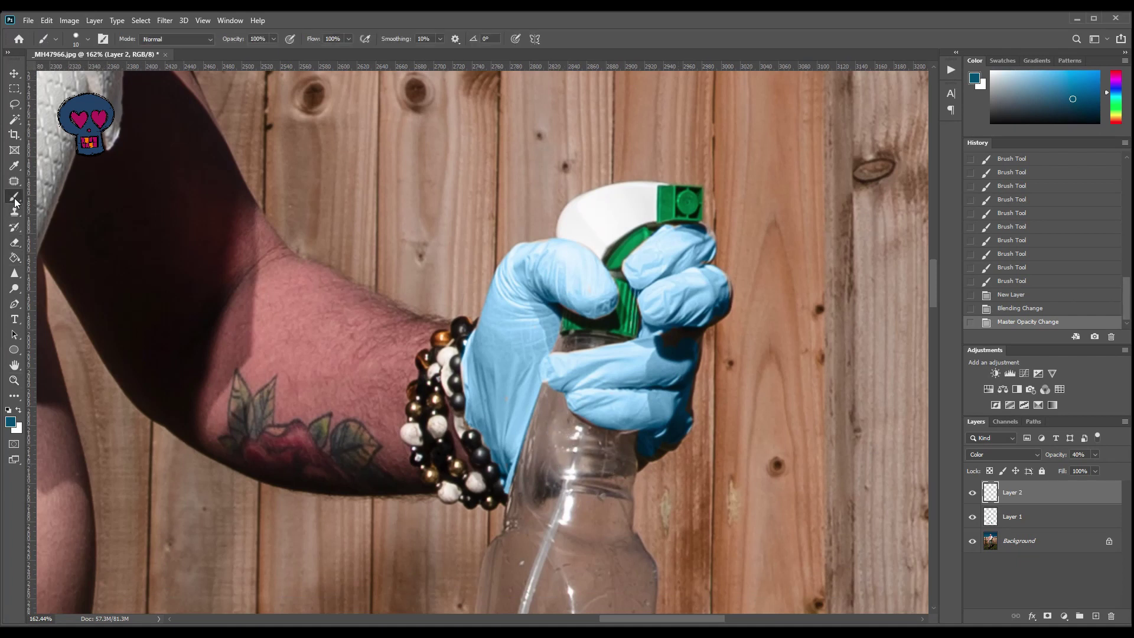
pyautogui.press(']')
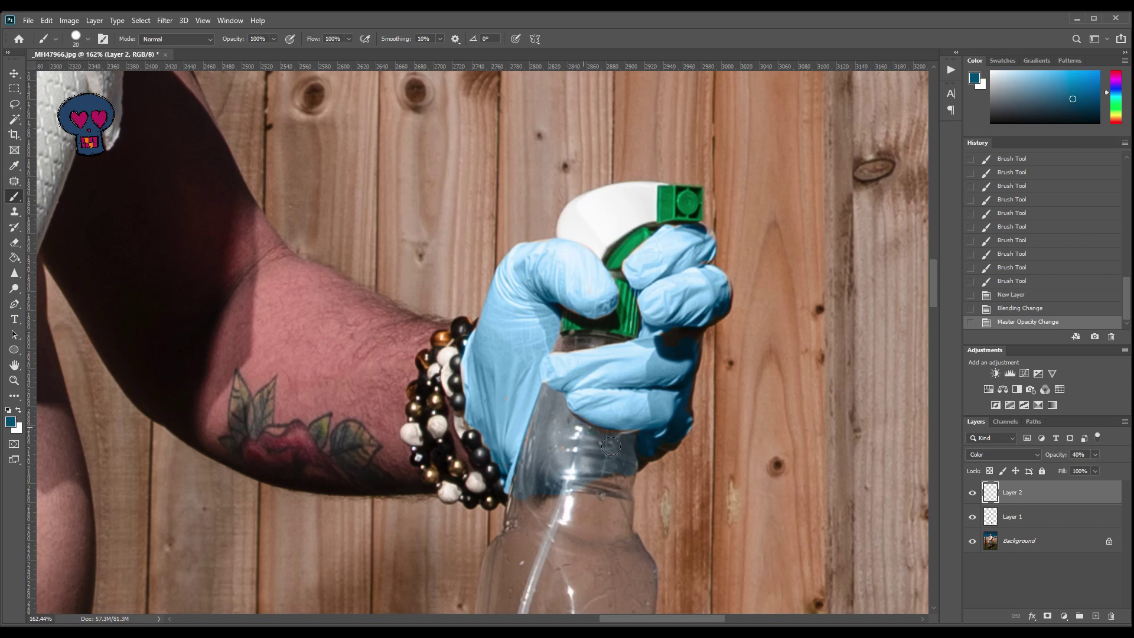
pyautogui.moveTo(629, 454); pyautogui.dragTo(547, 450)
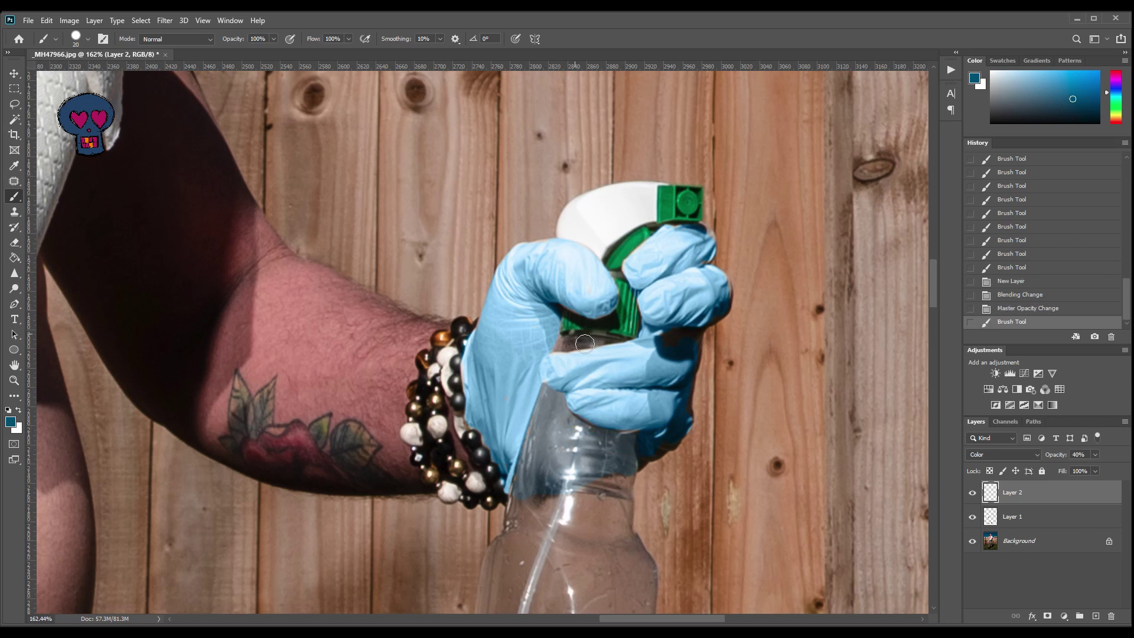
pyautogui.press('[')
pyautogui.click(566, 347)
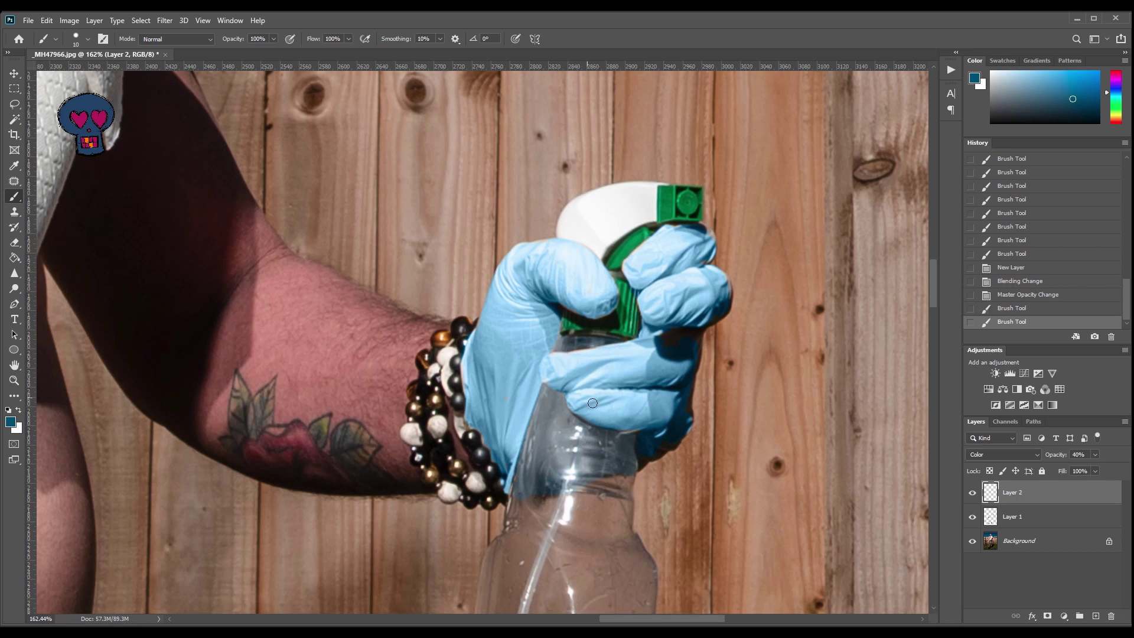
pyautogui.click(1054, 524)
pyautogui.click(551, 384)
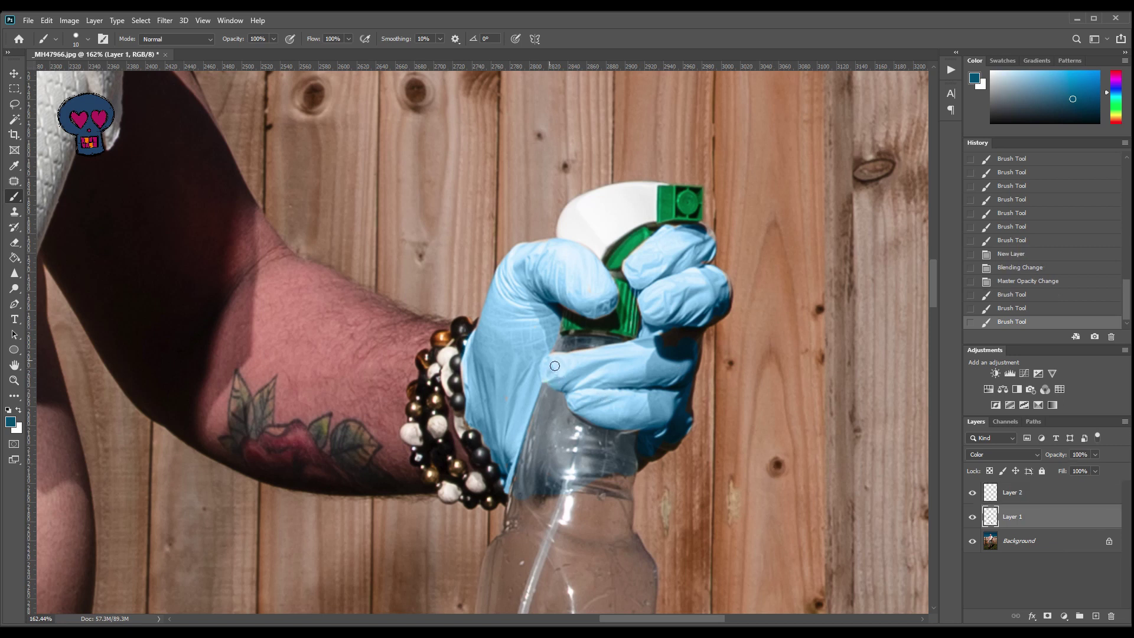
pyautogui.click(671, 353)
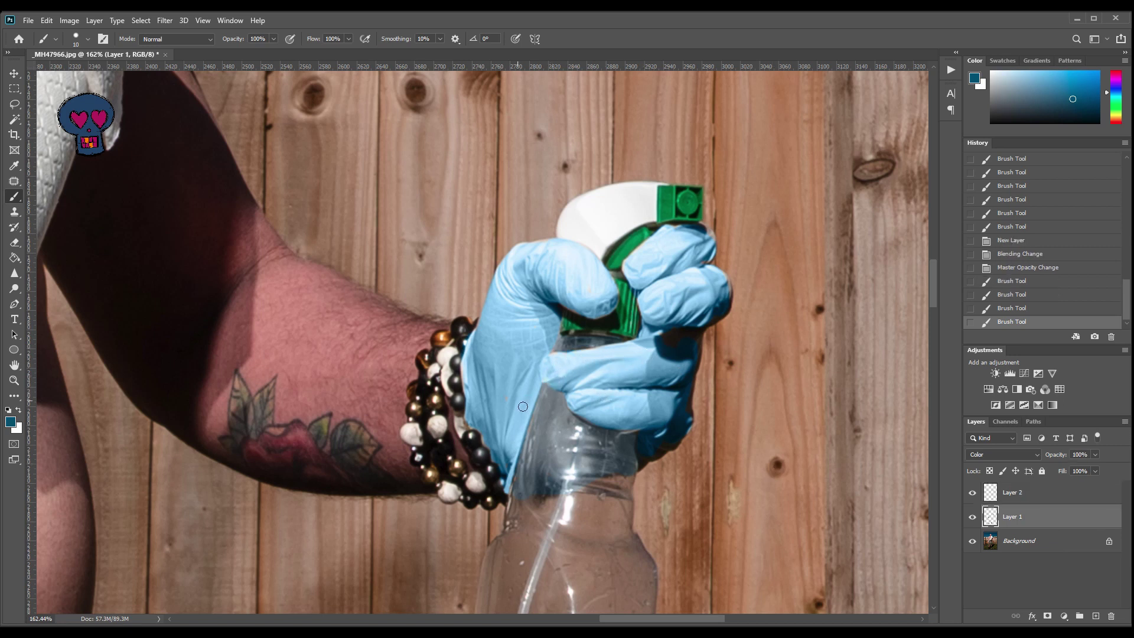
pyautogui.click(507, 445)
pyautogui.click(470, 369)
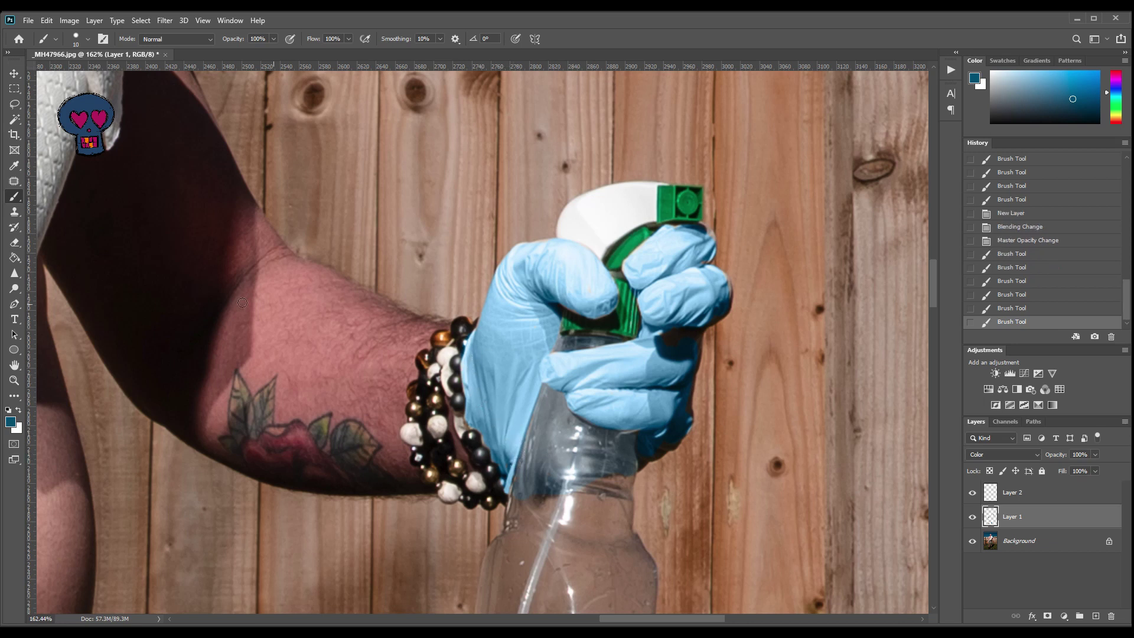
# - Erase the blue spilling past the glove edge with a size-17 eraser
pyautogui.click(15, 242)
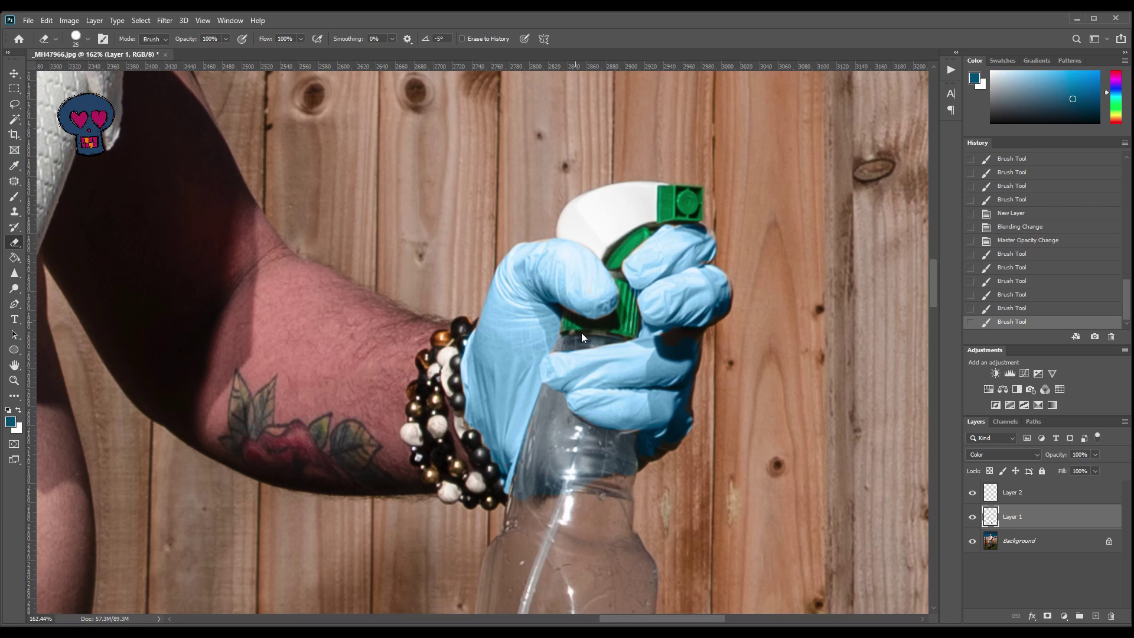
pyautogui.moveTo(646, 352); pyautogui.dragTo(644, 352)
pyautogui.moveTo(573, 353); pyautogui.dragTo(667, 410)
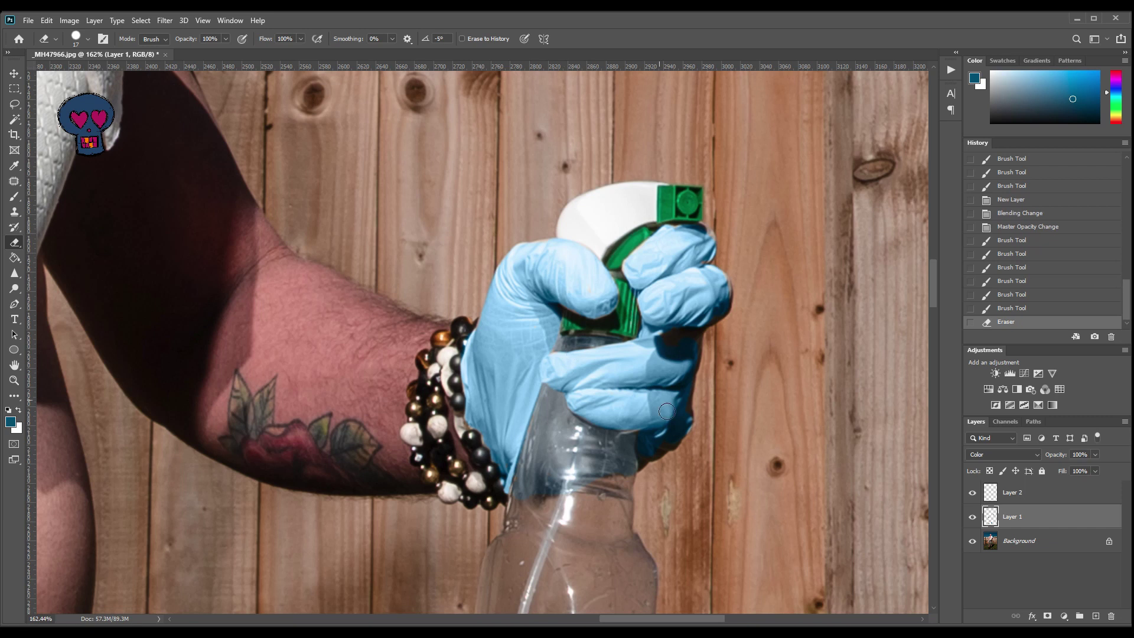
pyautogui.hotkey('ctrl', '0')
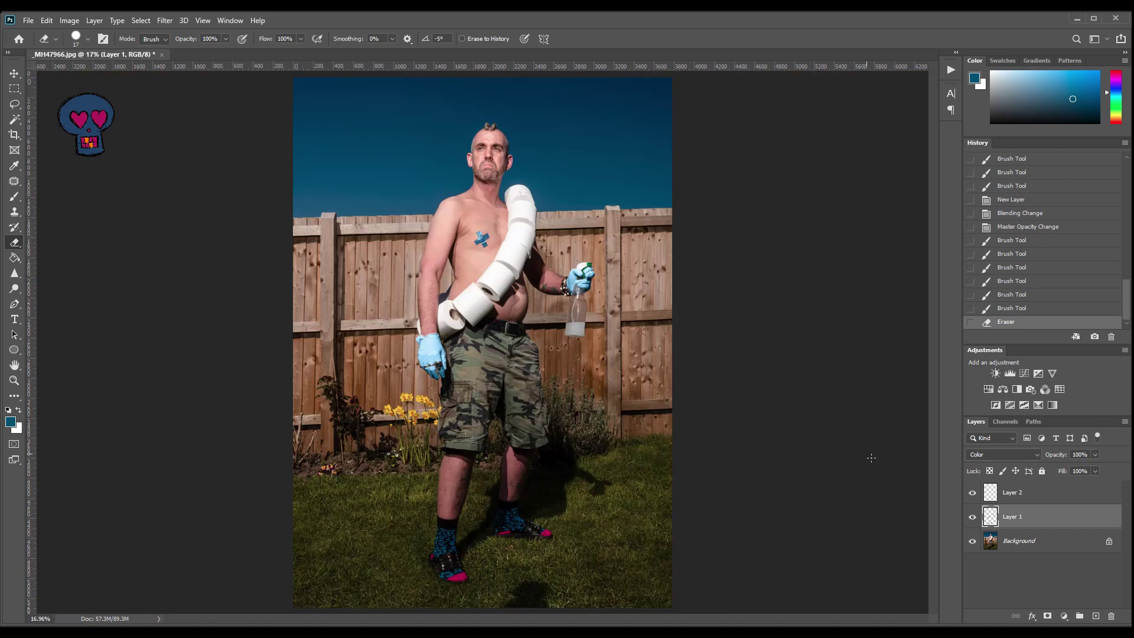
# - Zoom into the bottle's liquid and make Layer 2 active with the Brush
pyautogui.press('z')
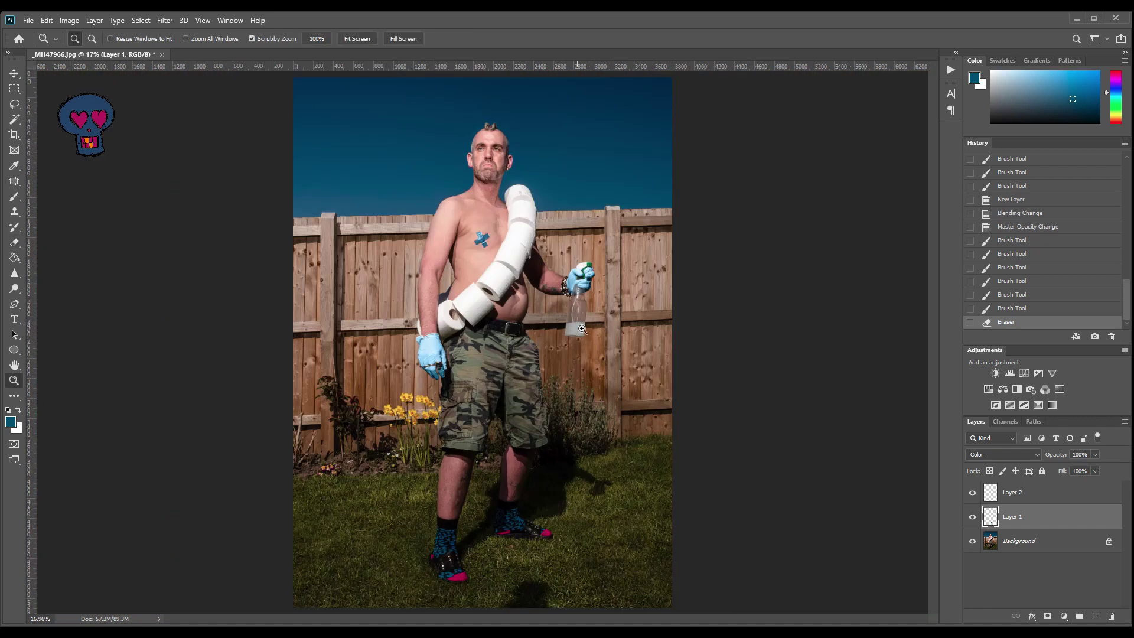
pyautogui.moveTo(578, 325); pyautogui.dragTo(689, 426)
pyautogui.click(1017, 501)
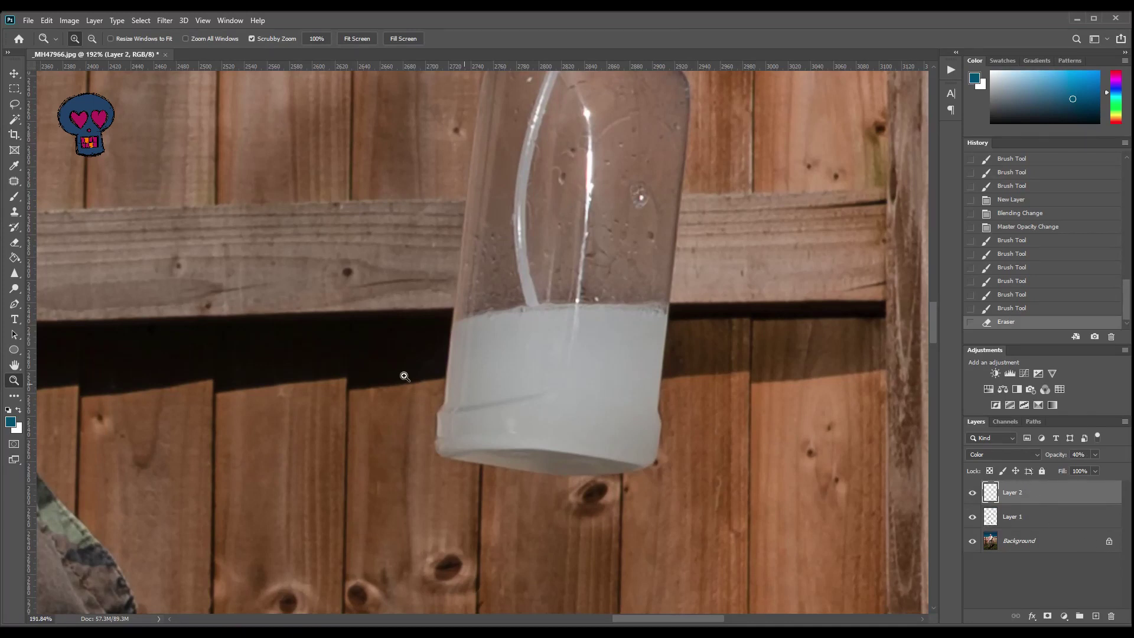
pyautogui.click(16, 198)
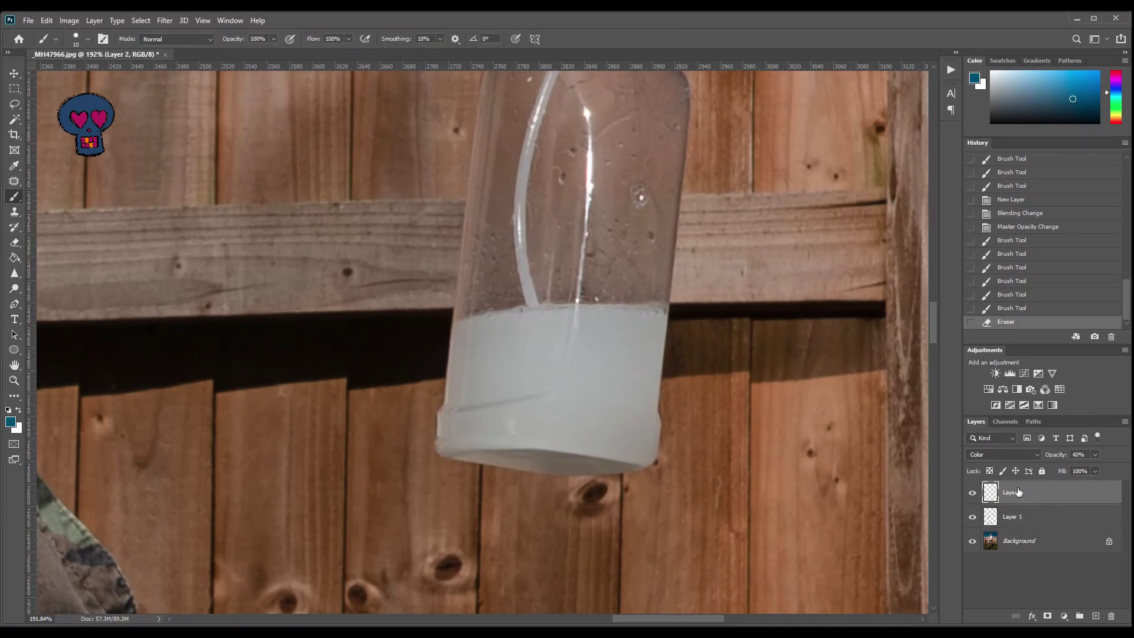
# - Sample the sock toe's magenta as the paint colour, then return to the bottle
pyautogui.moveTo(444, 567); pyautogui.dragTo(506, 114)
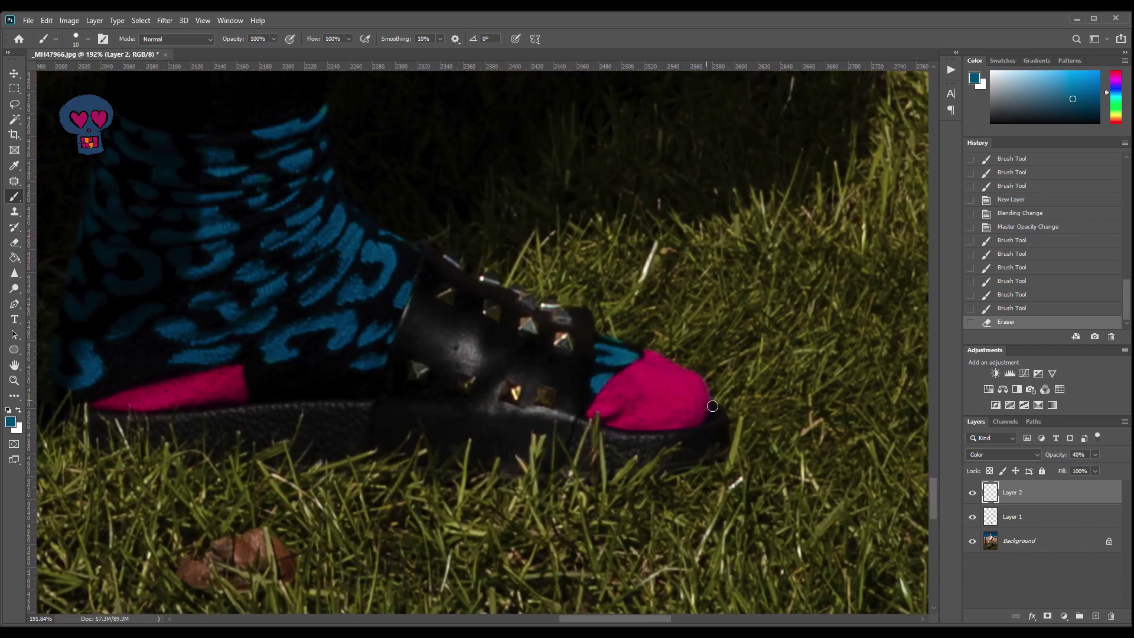
pyautogui.keyDown('alt'); pyautogui.click(667, 396); pyautogui.keyUp('alt')
pyautogui.moveTo(748, 210); pyautogui.dragTo(636, 388)
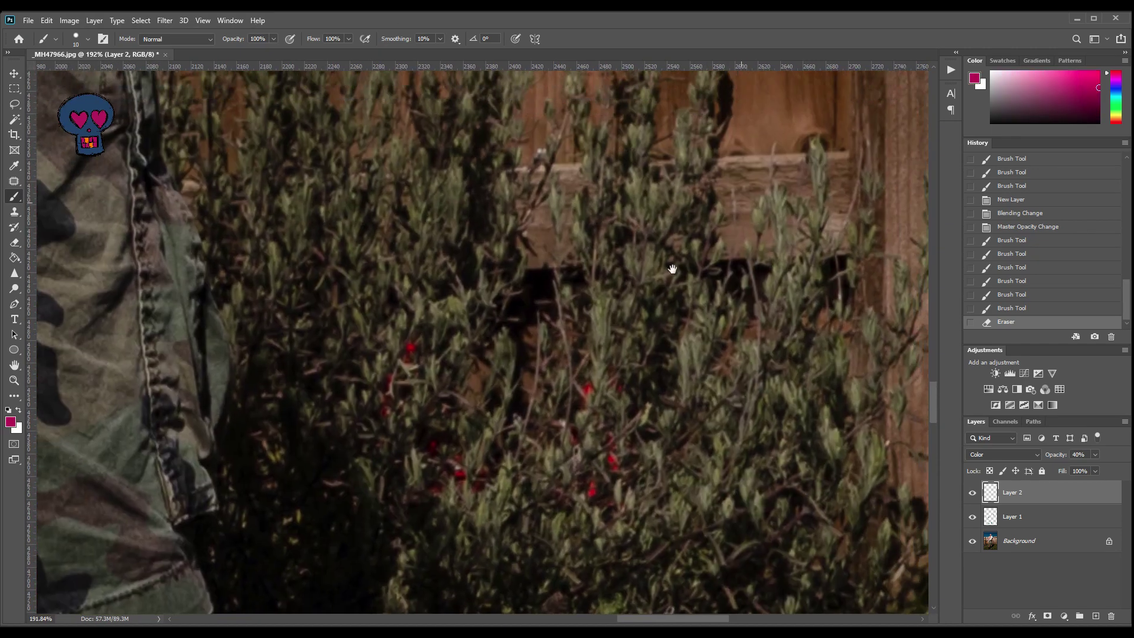
pyautogui.moveTo(671, 271); pyautogui.dragTo(620, 506)
pyautogui.moveTo(643, 245); pyautogui.dragTo(813, 349)
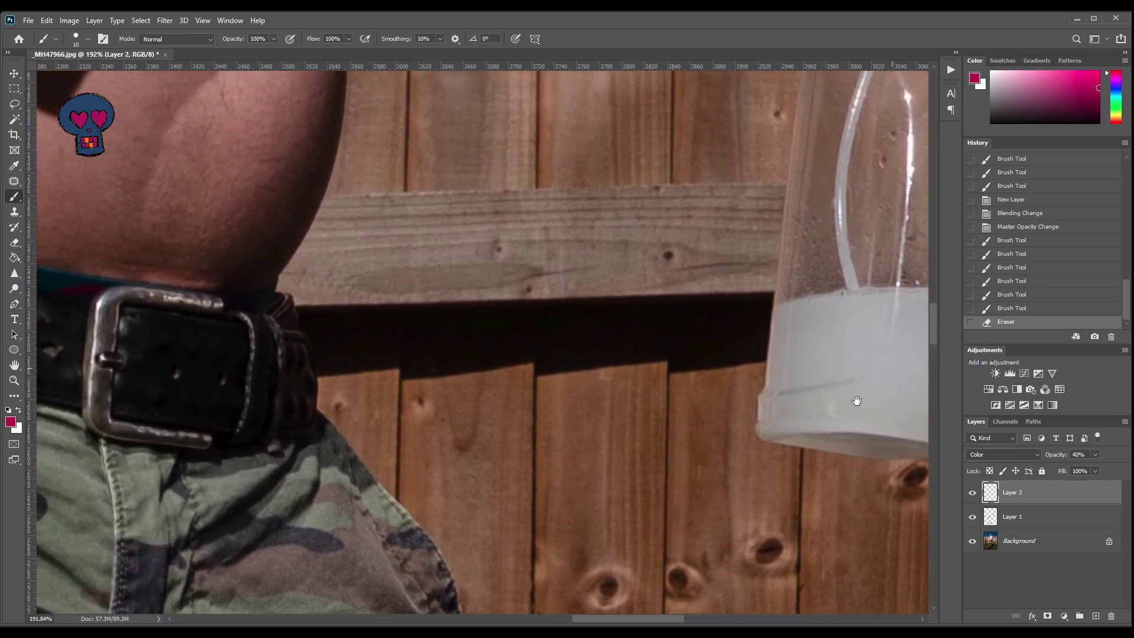
pyautogui.moveTo(857, 401)
pyautogui.mouseDown()
pyautogui.moveTo(629, 406)
pyautogui.moveTo(650, 370)
pyautogui.moveTo(677, 381)
pyautogui.moveTo(666, 373)
pyautogui.moveTo(696, 416)
pyautogui.moveTo(735, 411)
pyautogui.moveTo(759, 332)
pyautogui.moveTo(589, 345)
pyautogui.moveTo(584, 410)
pyautogui.moveTo(613, 373)
pyautogui.moveTo(725, 355)
pyautogui.moveTo(595, 420)
pyautogui.moveTo(616, 419)
pyautogui.moveTo(612, 440)
pyautogui.moveTo(634, 446)
pyautogui.moveTo(578, 441)
pyautogui.moveTo(585, 368)
pyautogui.mouseUp()
pyautogui.press(']')
pyautogui.press(']')
pyautogui.press(']')
pyautogui.press(']')
pyautogui.press(']')
# - Paint magenta over the bottle's liquid on Layer 2, along its right and lower edges
pyautogui.press('[')
pyautogui.press('[')
pyautogui.press('[')
pyautogui.press('[')
pyautogui.press('[')
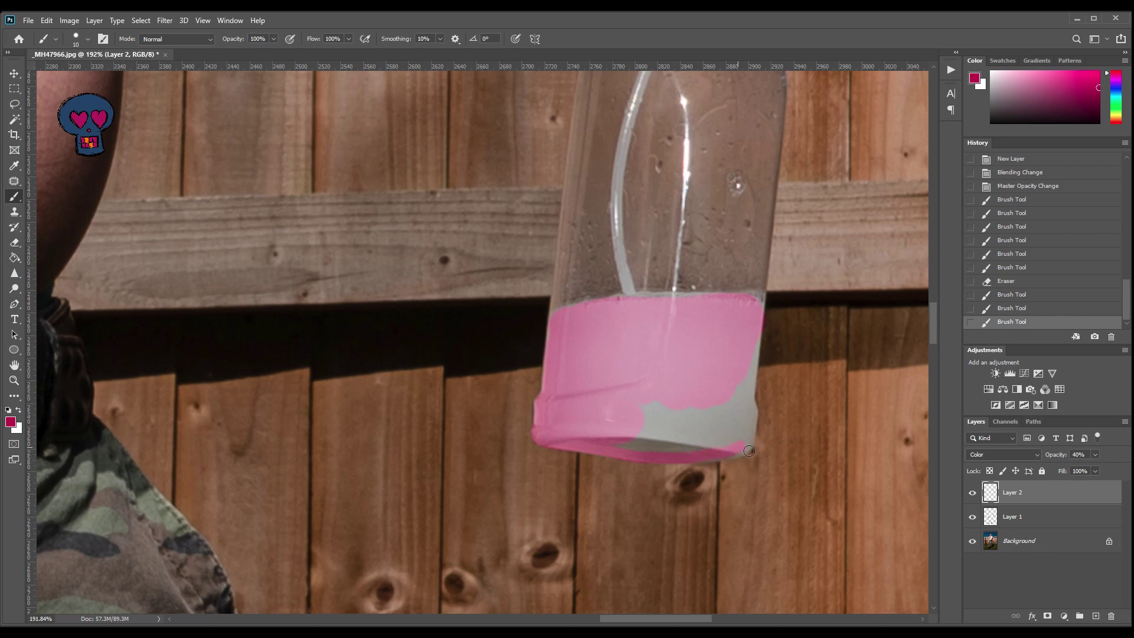
pyautogui.moveTo(749, 451); pyautogui.dragTo(757, 415)
pyautogui.moveTo(759, 348); pyautogui.dragTo(759, 340)
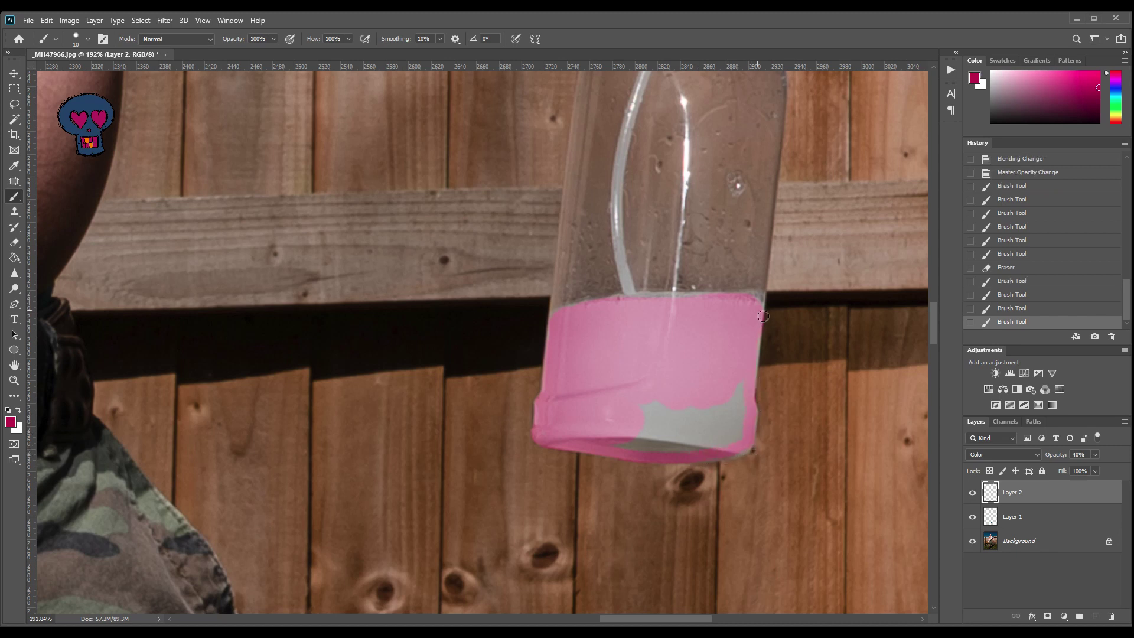
pyautogui.moveTo(645, 411)
pyautogui.mouseDown()
pyautogui.moveTo(632, 451)
pyautogui.moveTo(698, 453)
pyautogui.moveTo(692, 444)
pyautogui.moveTo(710, 463)
pyautogui.moveTo(739, 452)
pyautogui.moveTo(746, 404)
pyautogui.moveTo(726, 450)
pyautogui.moveTo(756, 434)
pyautogui.mouseUp()
pyautogui.press(']')
pyautogui.press(']')
pyautogui.press(']')
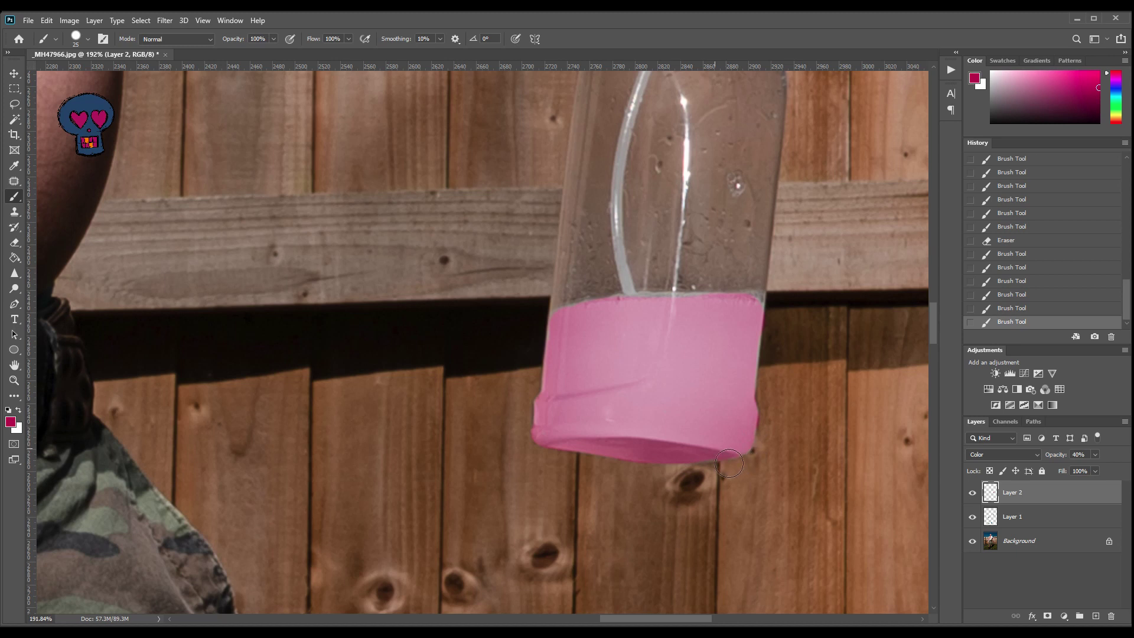
pyautogui.moveTo(682, 465)
pyautogui.mouseDown()
pyautogui.moveTo(720, 432)
pyautogui.moveTo(746, 447)
pyautogui.mouseUp()
# - Erase pink overspill below the bottle and touch up the liquid's left edge
pyautogui.click(15, 242)
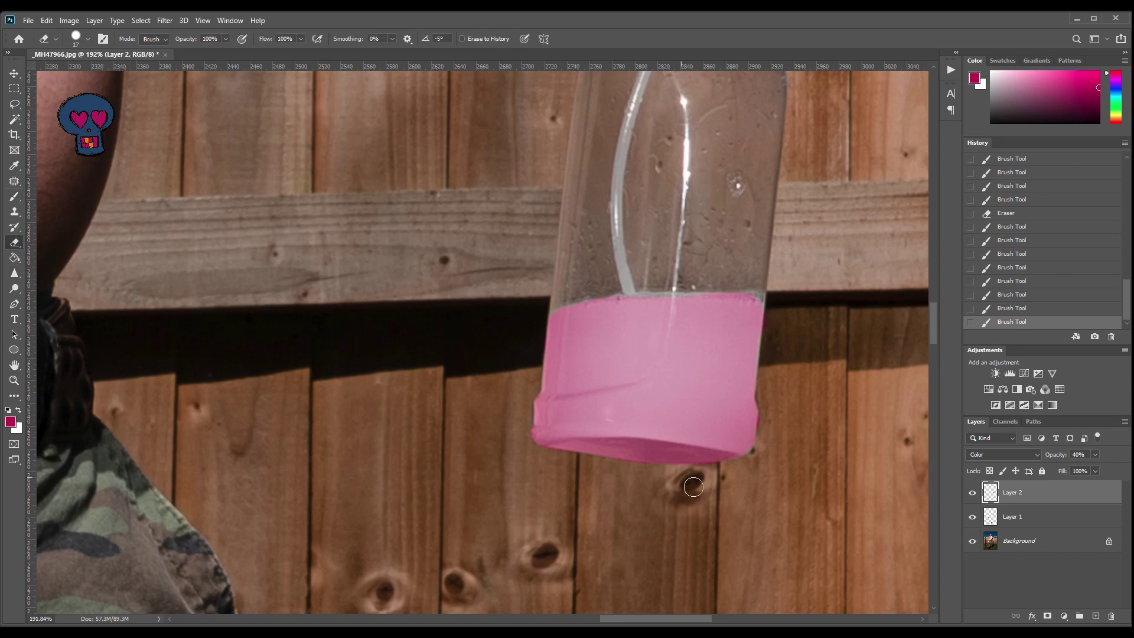
pyautogui.moveTo(694, 486)
pyautogui.mouseDown()
pyautogui.moveTo(778, 431)
pyautogui.moveTo(778, 442)
pyautogui.moveTo(776, 407)
pyautogui.moveTo(775, 440)
pyautogui.moveTo(785, 408)
pyautogui.mouseUp()
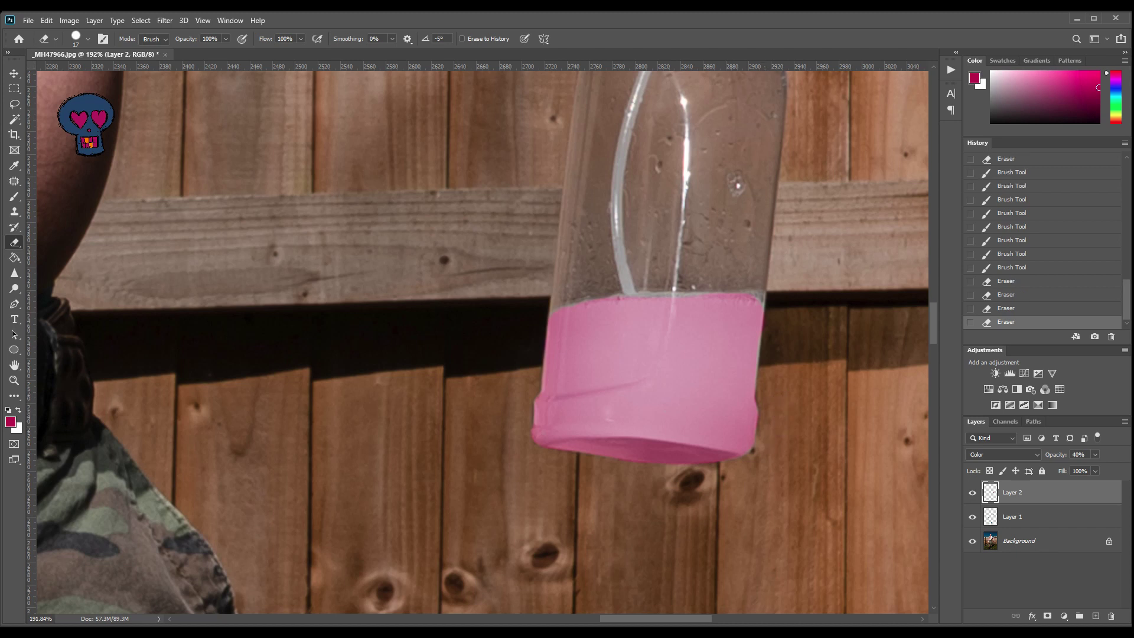
pyautogui.click(15, 197)
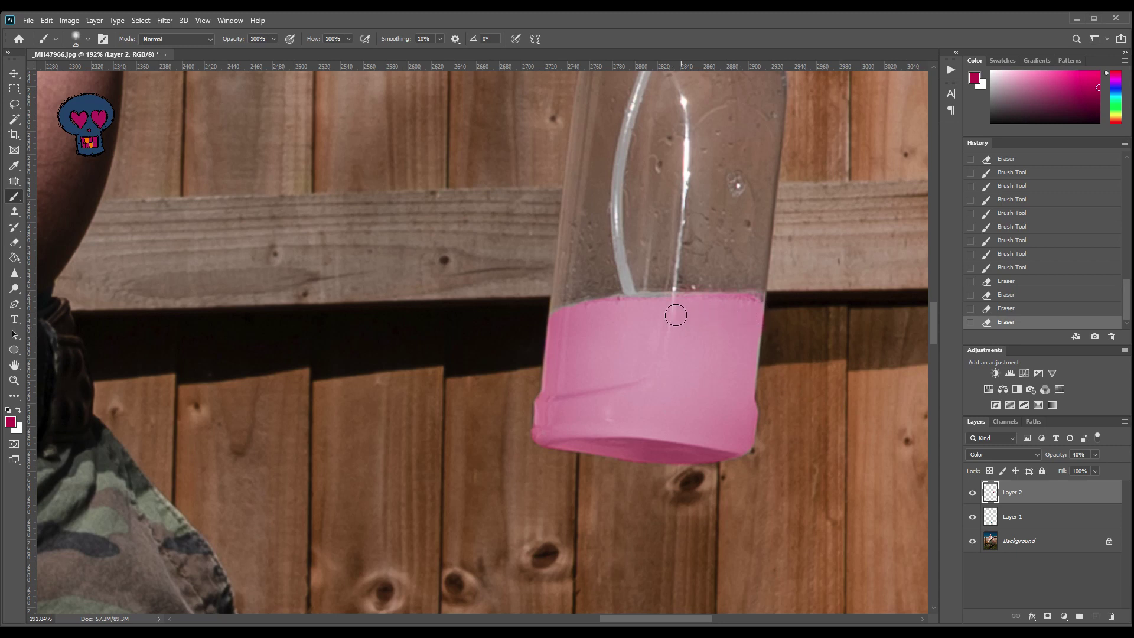
pyautogui.click(569, 327)
pyautogui.hotkey('ctrl', '0')
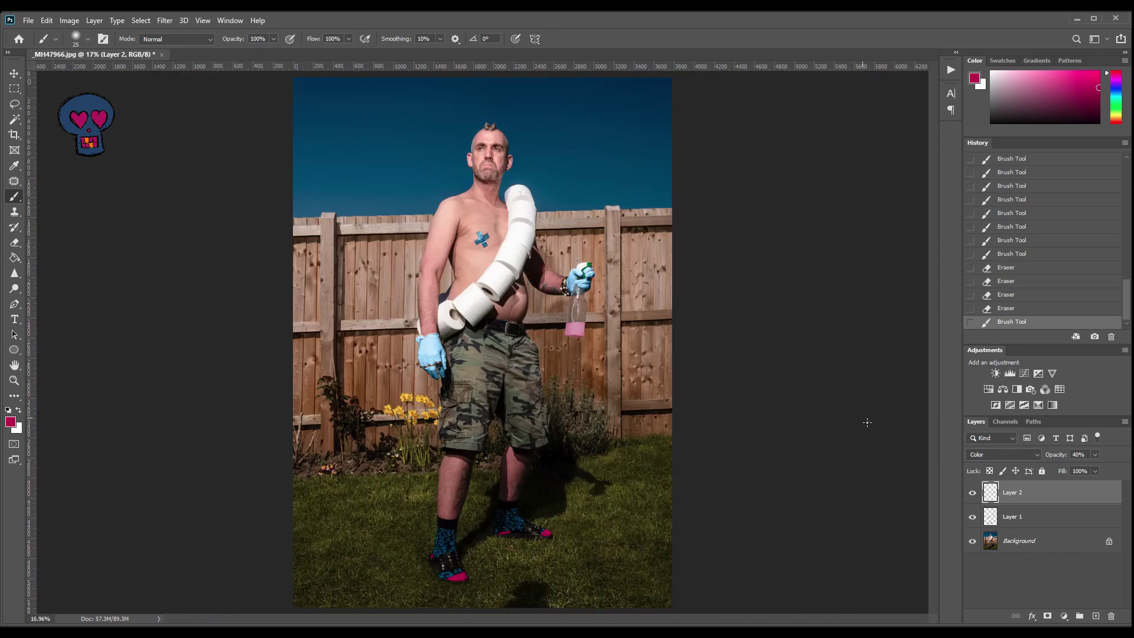
# - Merge the colour layers, patch the dark grass spot with clean grass, and zoom to the head
pyautogui.hotkey('ctrl', 'shift', 'e')
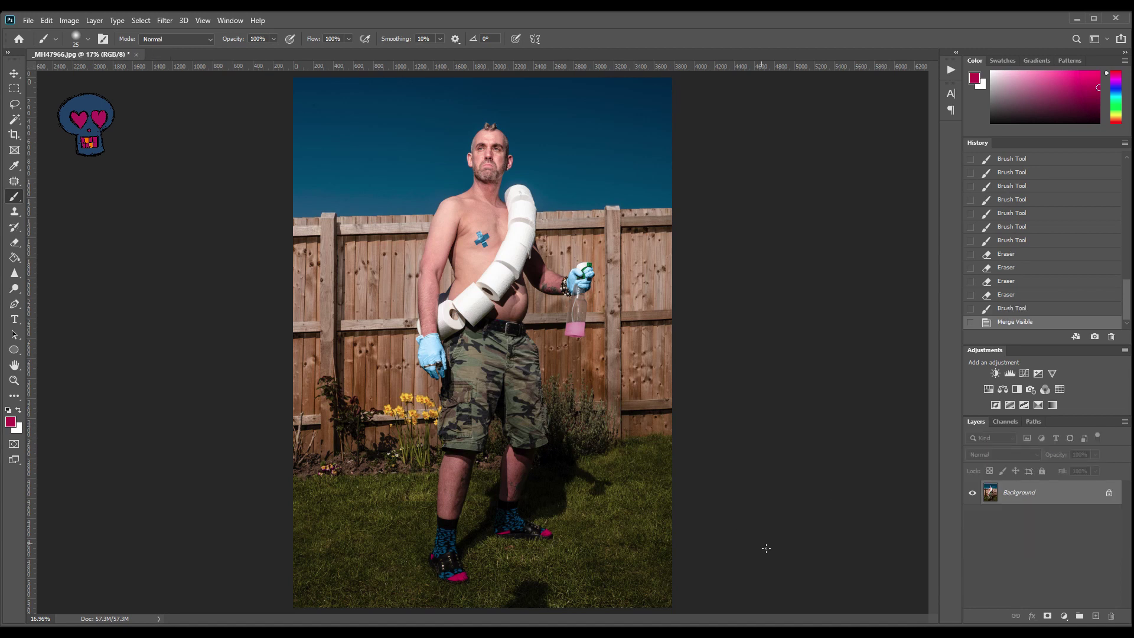
pyautogui.click(14, 180)
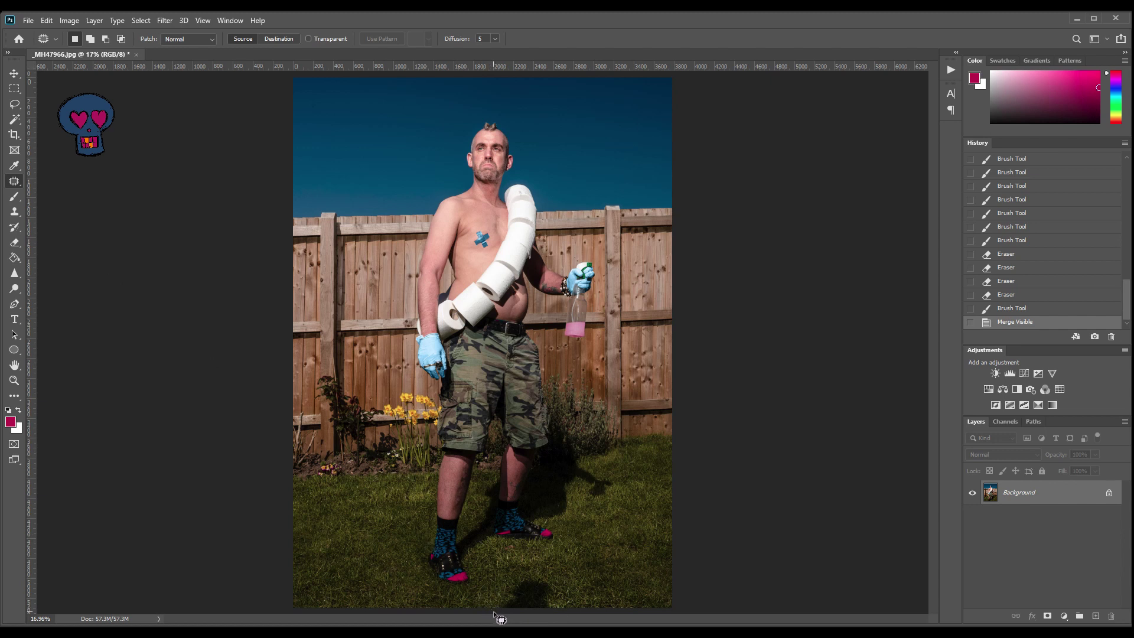
pyautogui.moveTo(492, 610)
pyautogui.mouseDown()
pyautogui.moveTo(536, 572)
pyautogui.moveTo(574, 596)
pyautogui.moveTo(555, 615)
pyautogui.moveTo(493, 616)
pyautogui.moveTo(510, 593)
pyautogui.moveTo(367, 589)
pyautogui.mouseUp()
pyautogui.hotkey('ctrl', 'd')
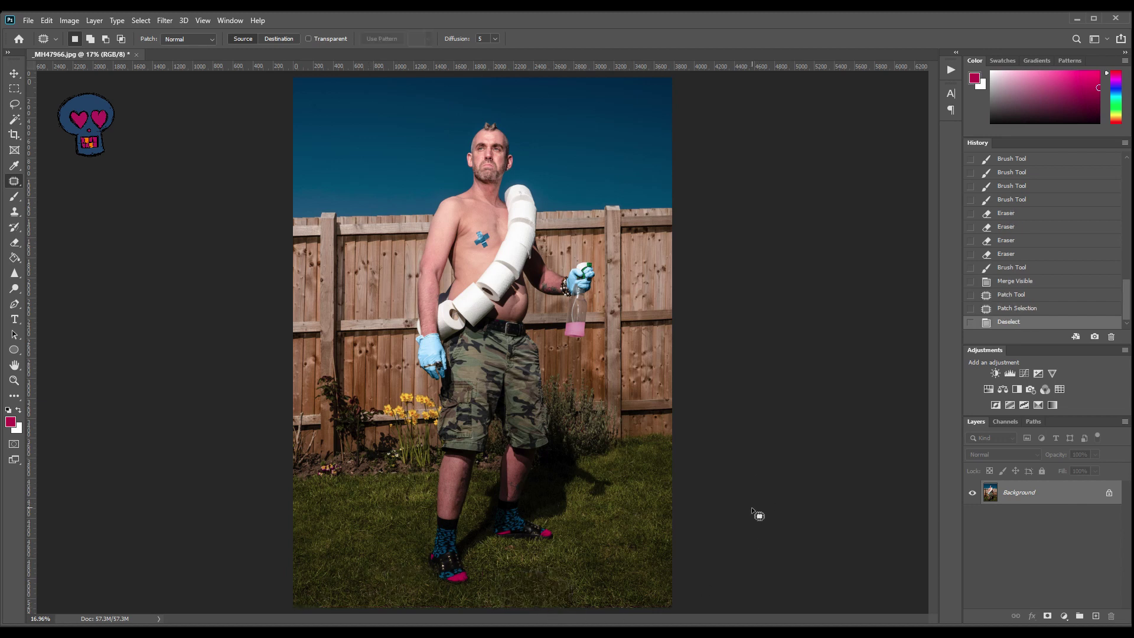
pyautogui.press('z')
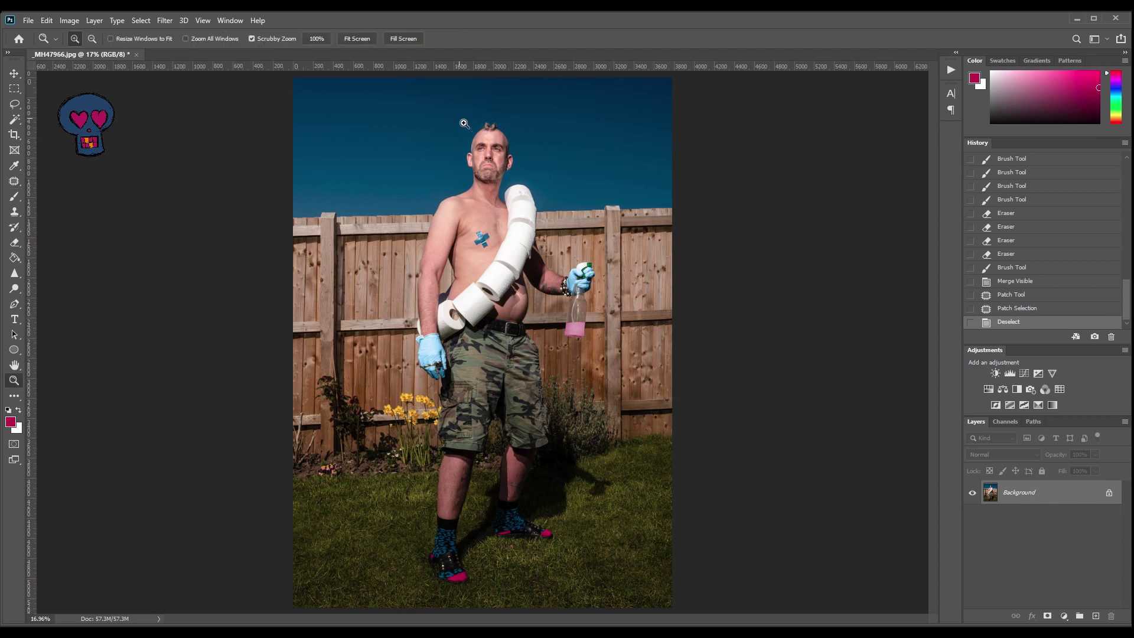
pyautogui.moveTo(461, 121); pyautogui.dragTo(571, 329)
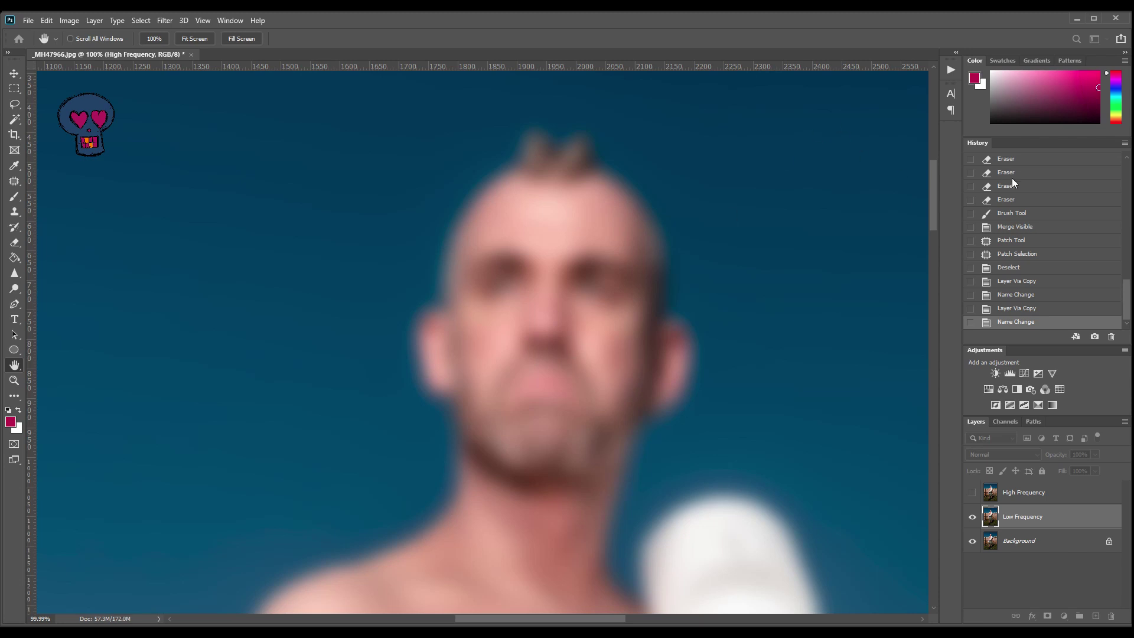
# - Toggle the Background, Low and High Frequency layers to check the split, then select High Frequency
pyautogui.press('z')
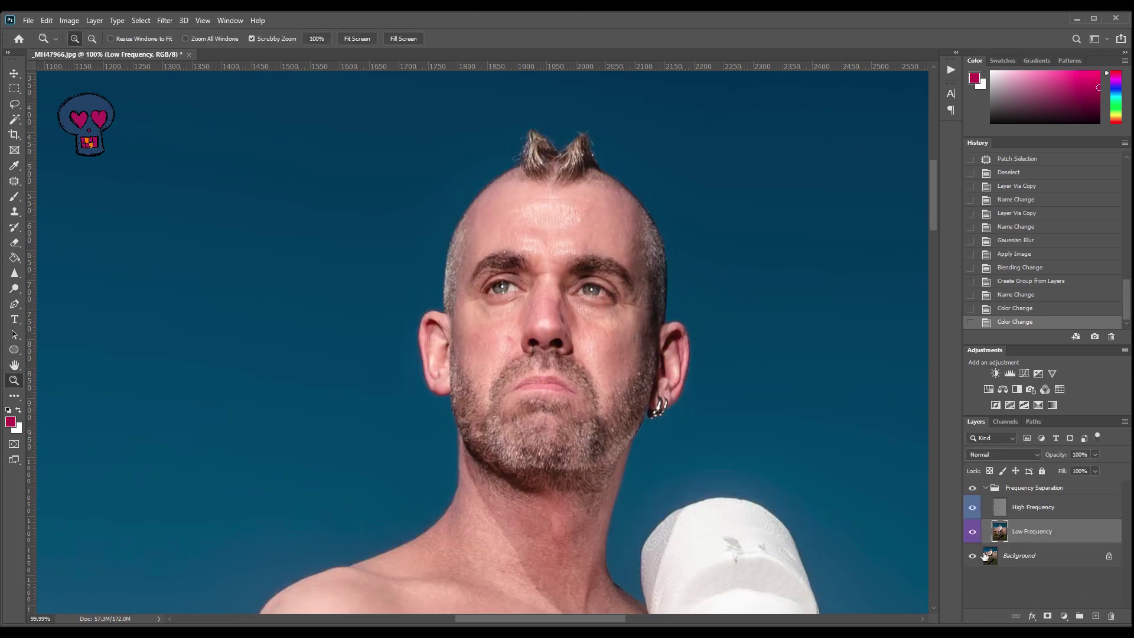
pyautogui.click(974, 556)
pyautogui.click(973, 508)
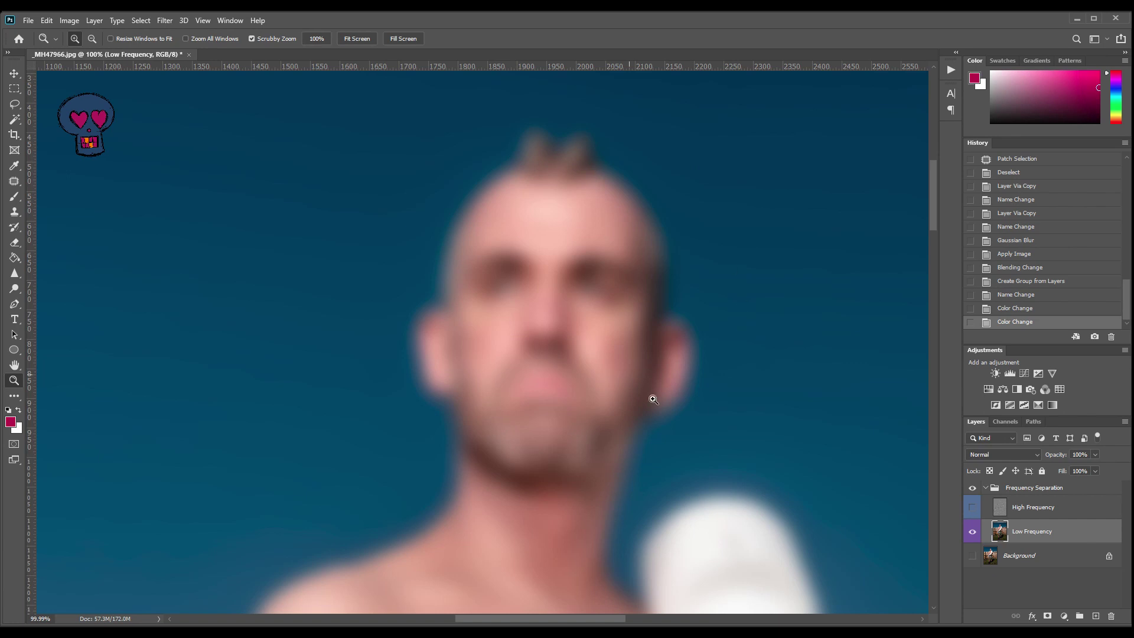
pyautogui.click(973, 532)
pyautogui.click(972, 508)
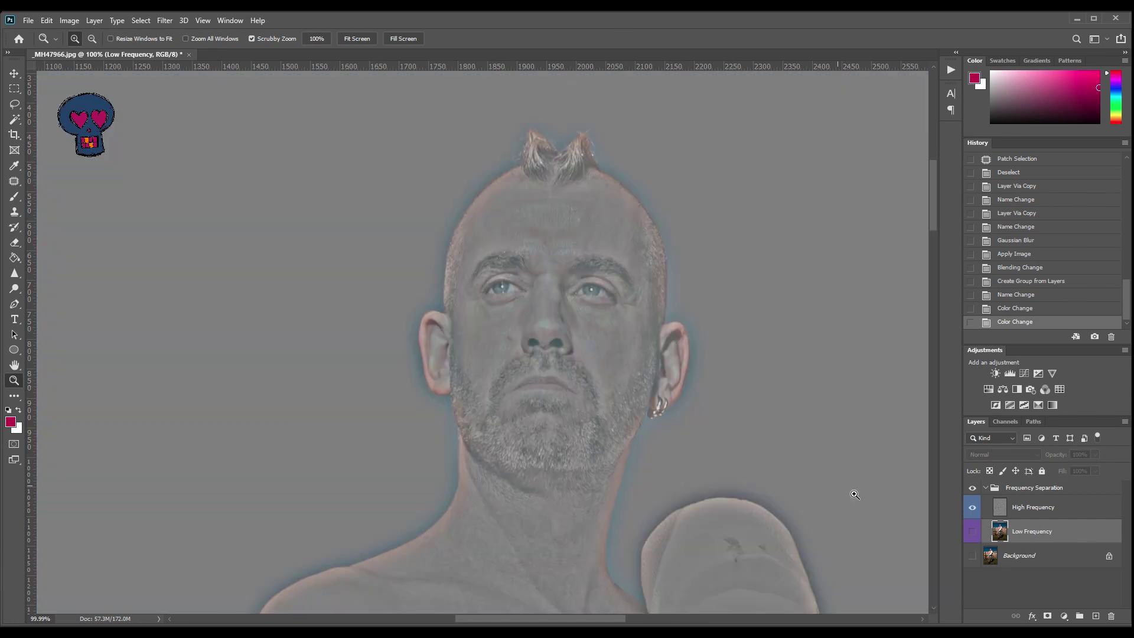
pyautogui.click(973, 531)
pyautogui.click(972, 556)
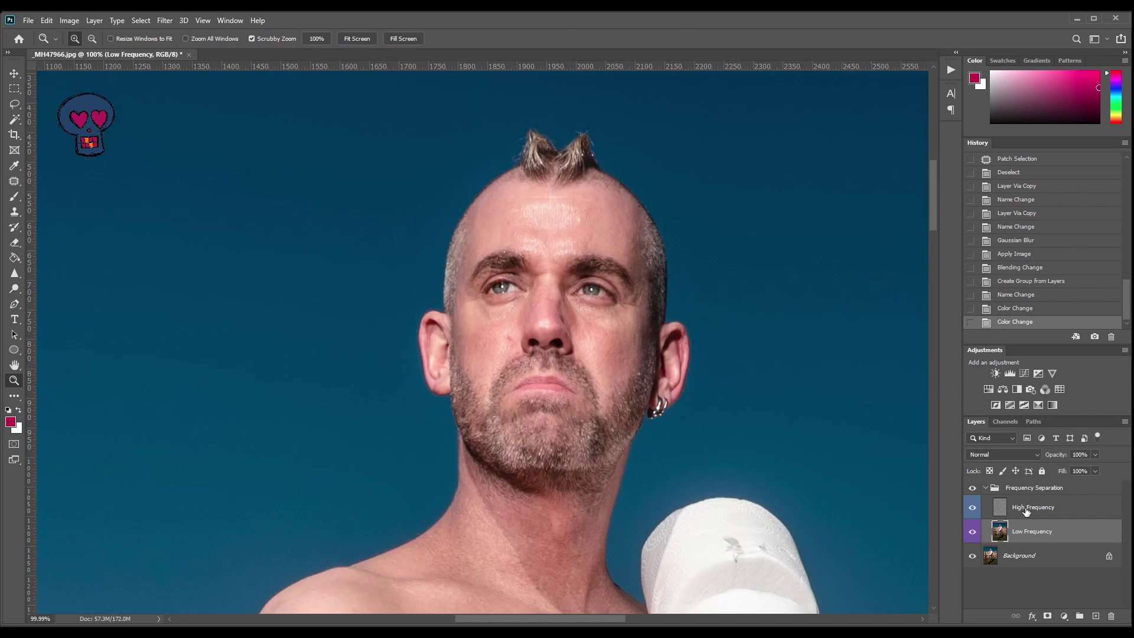
pyautogui.click(1026, 511)
pyautogui.click(15, 211)
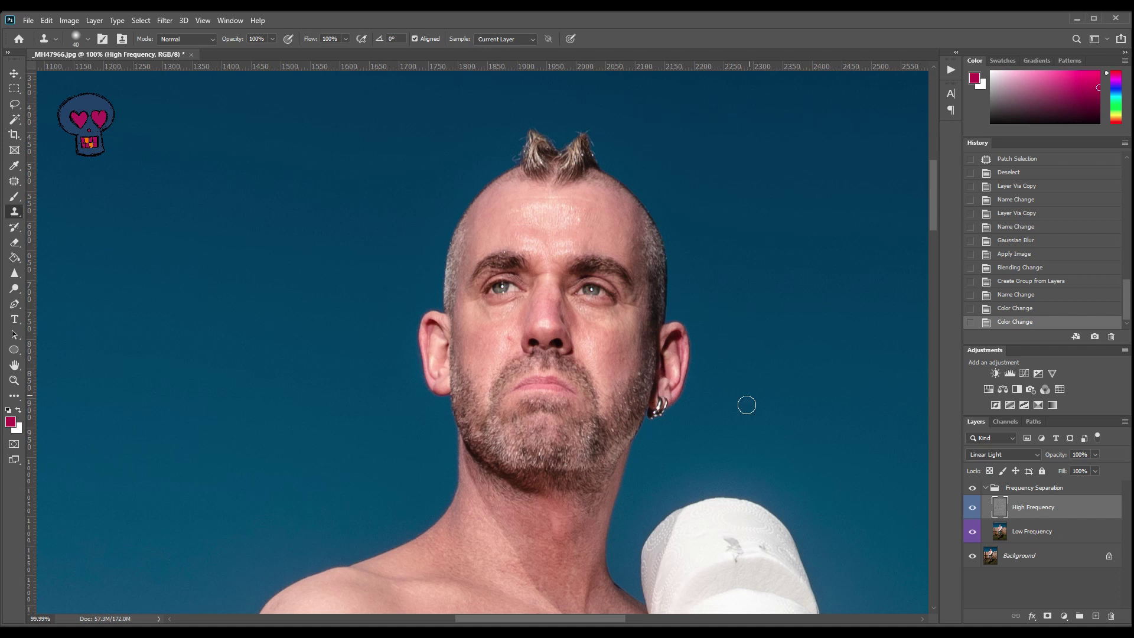
# - Clone clean skin over the mole beside the nose and the cheek blemishes
pyautogui.click(506, 339)
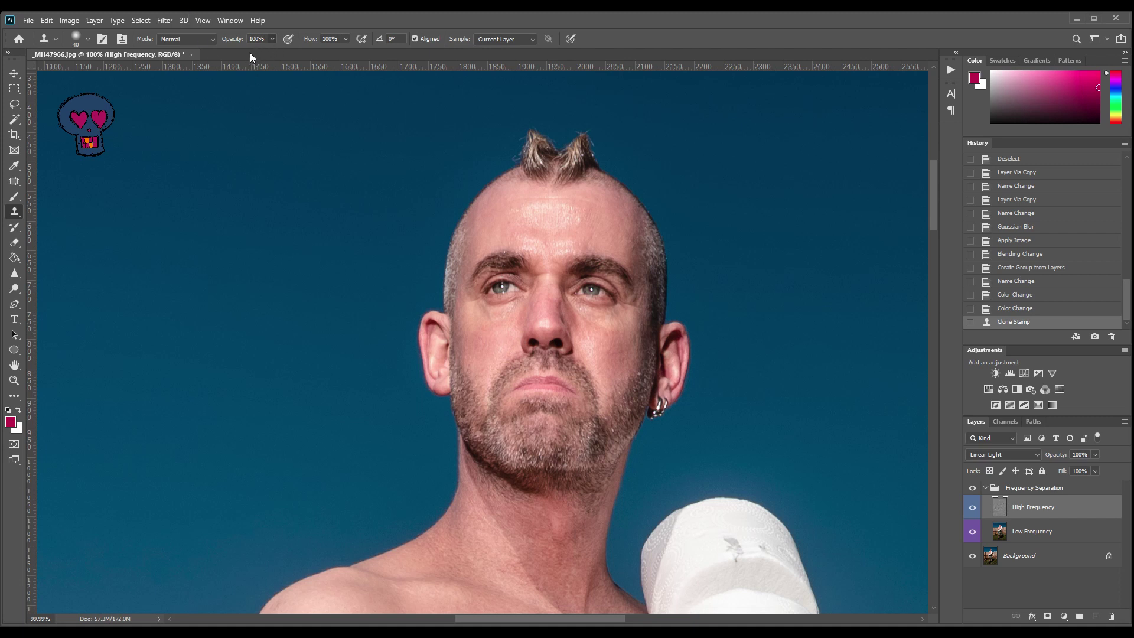
pyautogui.keyDown('alt'); pyautogui.click(488, 342); pyautogui.keyUp('alt')
pyautogui.moveTo(494, 323)
pyautogui.mouseDown()
pyautogui.moveTo(501, 331)
pyautogui.moveTo(524, 314)
pyautogui.moveTo(504, 324)
pyautogui.mouseUp()
pyautogui.keyDown('alt'); pyautogui.click(504, 327); pyautogui.keyUp('alt')
pyautogui.keyDown('alt'); pyautogui.click(602, 345); pyautogui.keyUp('alt')
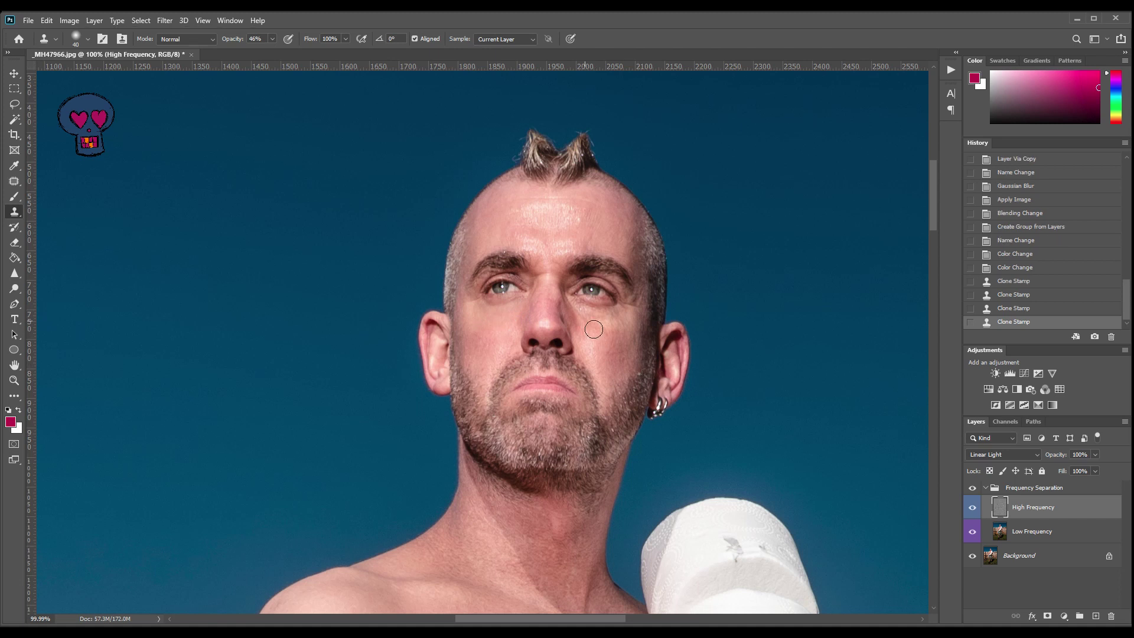
pyautogui.moveTo(595, 331); pyautogui.dragTo(596, 335)
pyautogui.keyDown('alt'); pyautogui.click(595, 332); pyautogui.keyUp('alt')
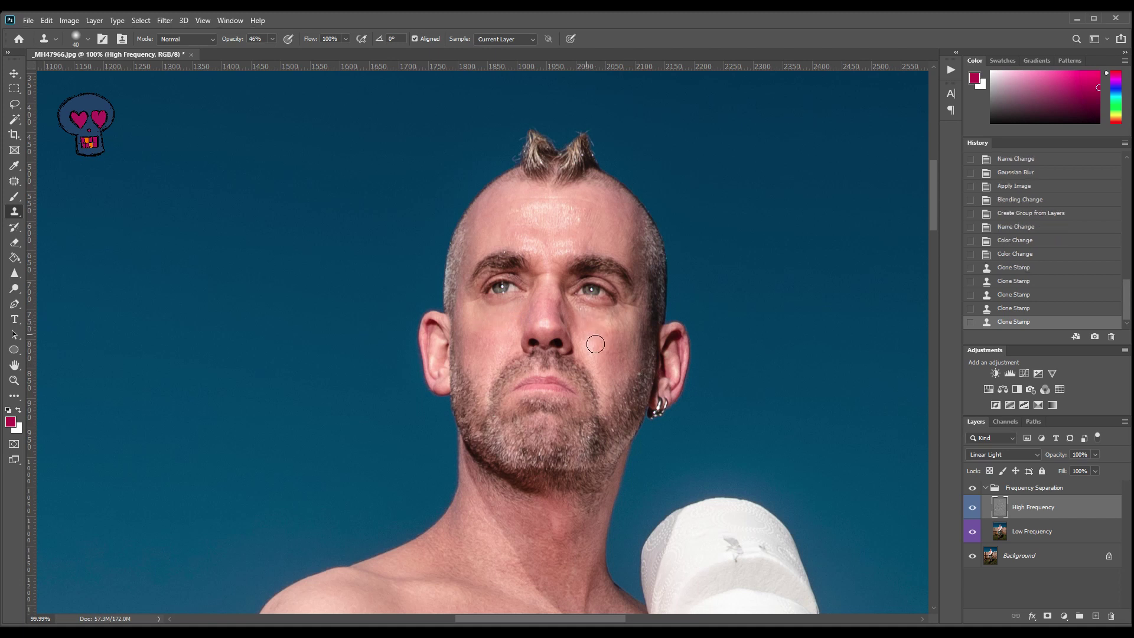
pyautogui.click(597, 347)
pyautogui.click(597, 349)
pyautogui.click(597, 352)
pyautogui.click(597, 355)
pyautogui.click(598, 346)
pyautogui.keyDown('alt'); pyautogui.click(592, 337); pyautogui.keyUp('alt')
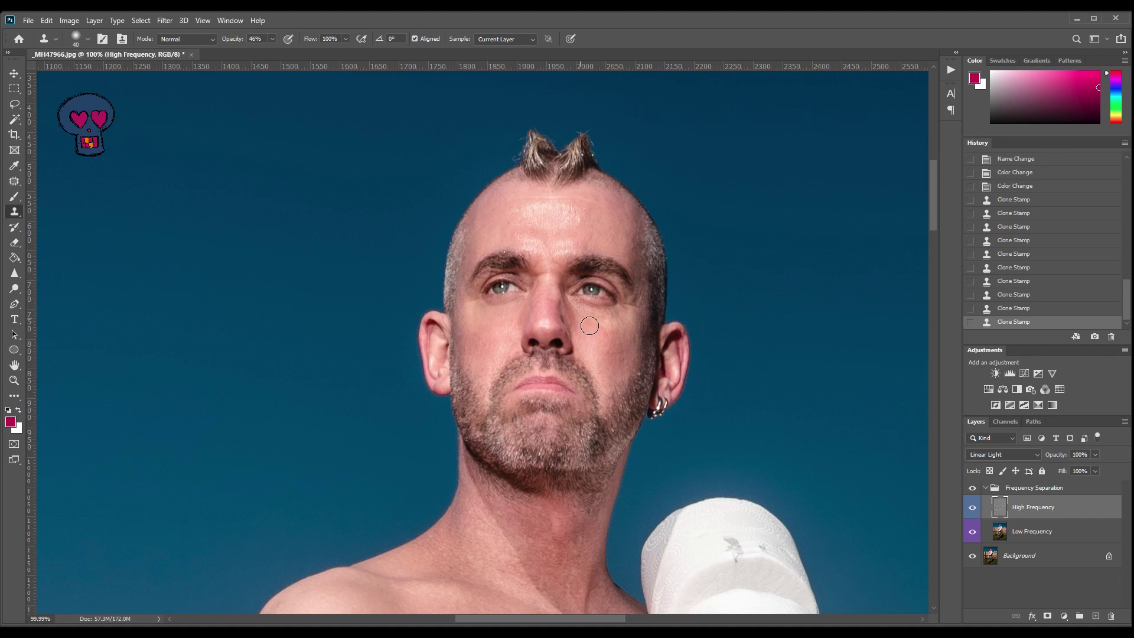
pyautogui.moveTo(589, 324)
pyautogui.mouseDown()
pyautogui.moveTo(625, 334)
pyautogui.moveTo(611, 339)
pyautogui.moveTo(594, 317)
pyautogui.moveTo(625, 327)
pyautogui.moveTo(610, 335)
pyautogui.mouseUp()
# - Redo the nose-bridge cloning with a smaller brush after undoing a blotch
pyautogui.moveTo(548, 304)
pyautogui.mouseDown()
pyautogui.moveTo(563, 316)
pyautogui.moveTo(552, 325)
pyautogui.mouseUp()
pyautogui.hotkey('ctrl', 'z')
pyautogui.keyDown('alt'); pyautogui.click(546, 306); pyautogui.keyUp('alt')
pyautogui.press('[')
pyautogui.click(554, 326)
# - Clone clean skin over the bright highlights on the left forehead
pyautogui.keyDown('alt'); pyautogui.click(576, 230); pyautogui.keyUp('alt')
pyautogui.click(603, 231)
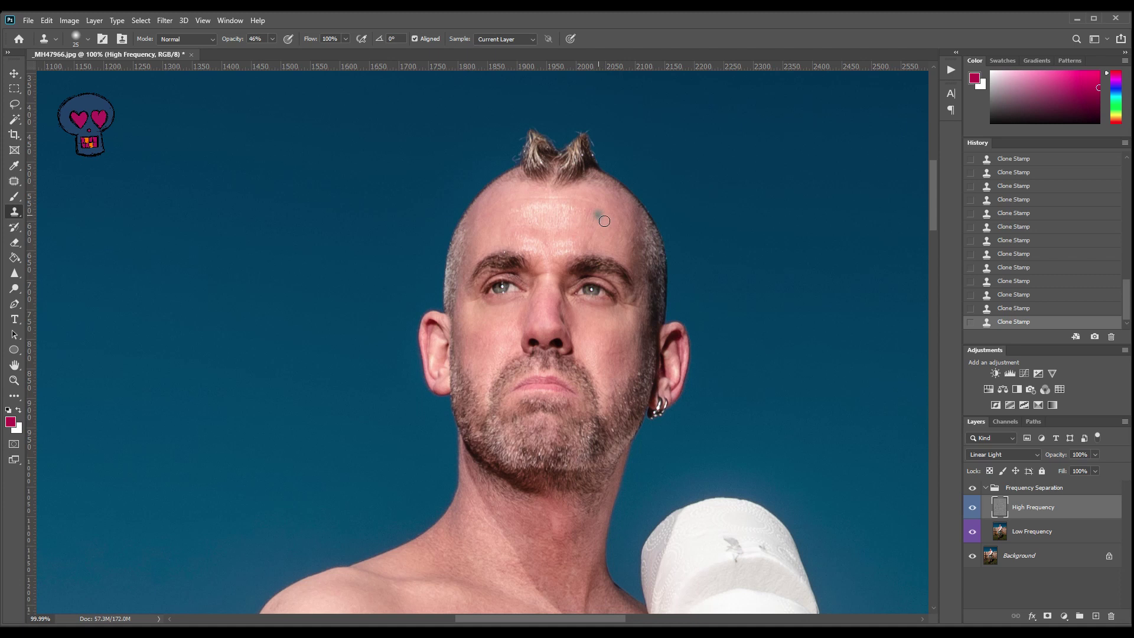
pyautogui.keyDown('alt'); pyautogui.click(503, 231); pyautogui.keyUp('alt')
pyautogui.moveTo(513, 235); pyautogui.dragTo(516, 233)
pyautogui.keyDown('alt'); pyautogui.click(519, 221); pyautogui.keyUp('alt')
pyautogui.click(535, 223)
pyautogui.click(537, 221)
pyautogui.keyDown('alt'); pyautogui.click(515, 232); pyautogui.keyUp('alt')
pyautogui.click(539, 208)
pyautogui.click(540, 219)
pyautogui.click(539, 228)
# - Cover the central forehead highlights and even out its texture with resampled skin
pyautogui.keyDown('alt'); pyautogui.click(597, 224); pyautogui.keyUp('alt')
pyautogui.click(574, 218)
pyautogui.click(574, 235)
pyautogui.click(573, 225)
pyautogui.keyDown('alt'); pyautogui.click(593, 225); pyautogui.keyUp('alt')
pyautogui.click(565, 214)
pyautogui.click(559, 218)
pyautogui.click(559, 229)
pyautogui.click(573, 233)
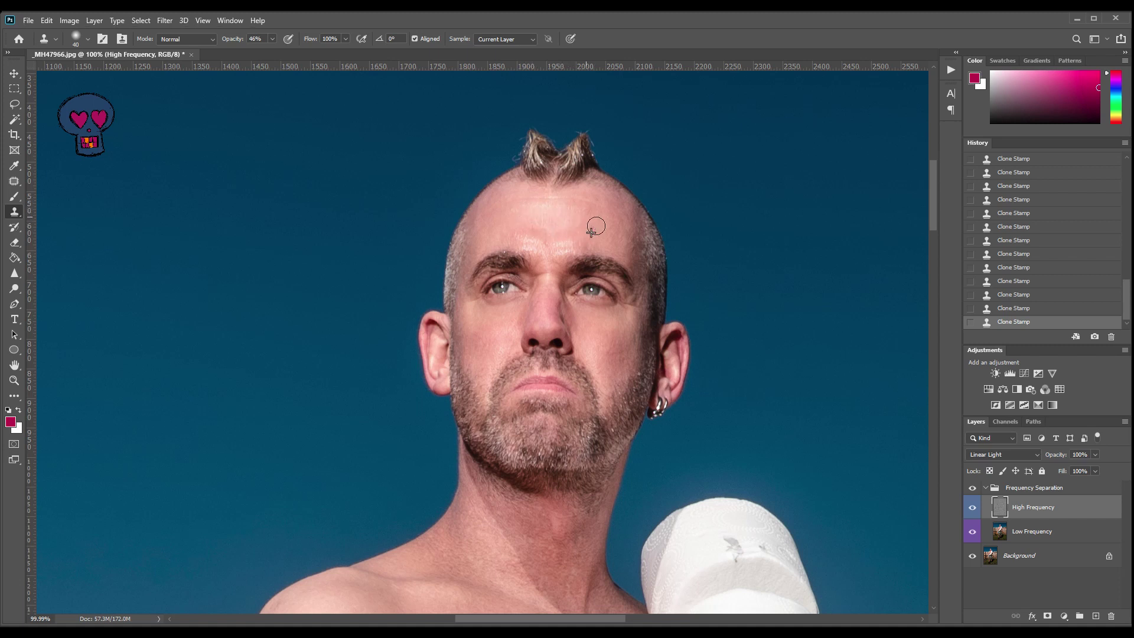
pyautogui.keyDown('alt'); pyautogui.click(515, 221); pyautogui.keyUp('alt')
pyautogui.click(541, 214)
pyautogui.click(549, 217)
pyautogui.keyDown('alt'); pyautogui.click(524, 229); pyautogui.keyUp('alt')
pyautogui.moveTo(554, 223); pyautogui.dragTo(564, 236)
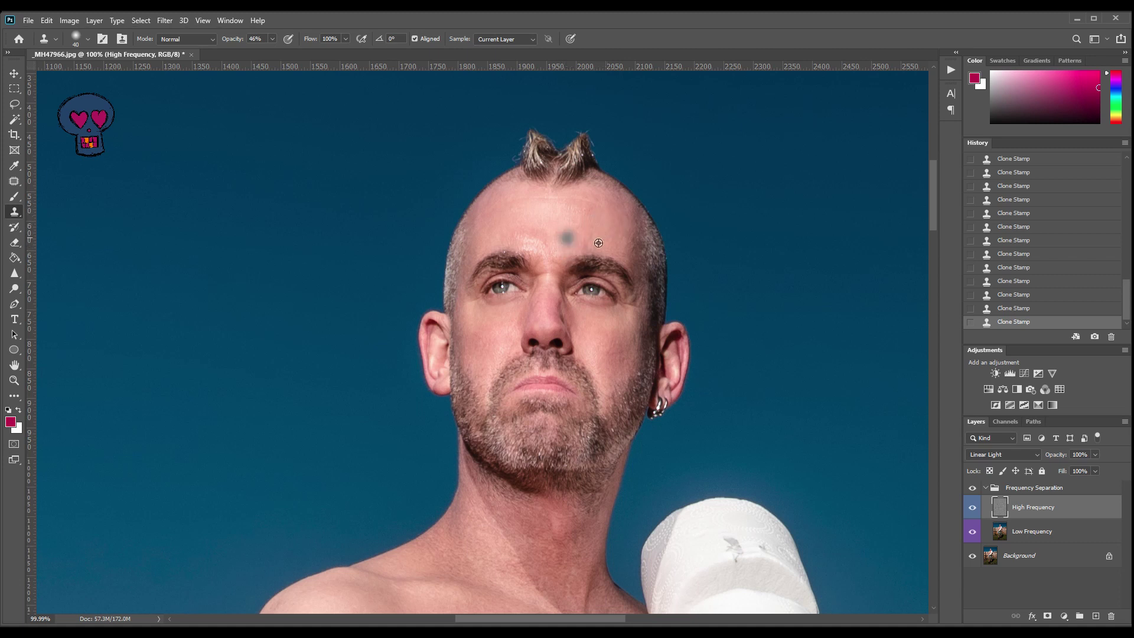
# - Remove the bright spots between the brows and zoom to fit the whole photo
pyautogui.keyDown('alt'); pyautogui.click(505, 229); pyautogui.keyUp('alt')
pyautogui.click(534, 250)
pyautogui.click(541, 253)
pyautogui.click(547, 254)
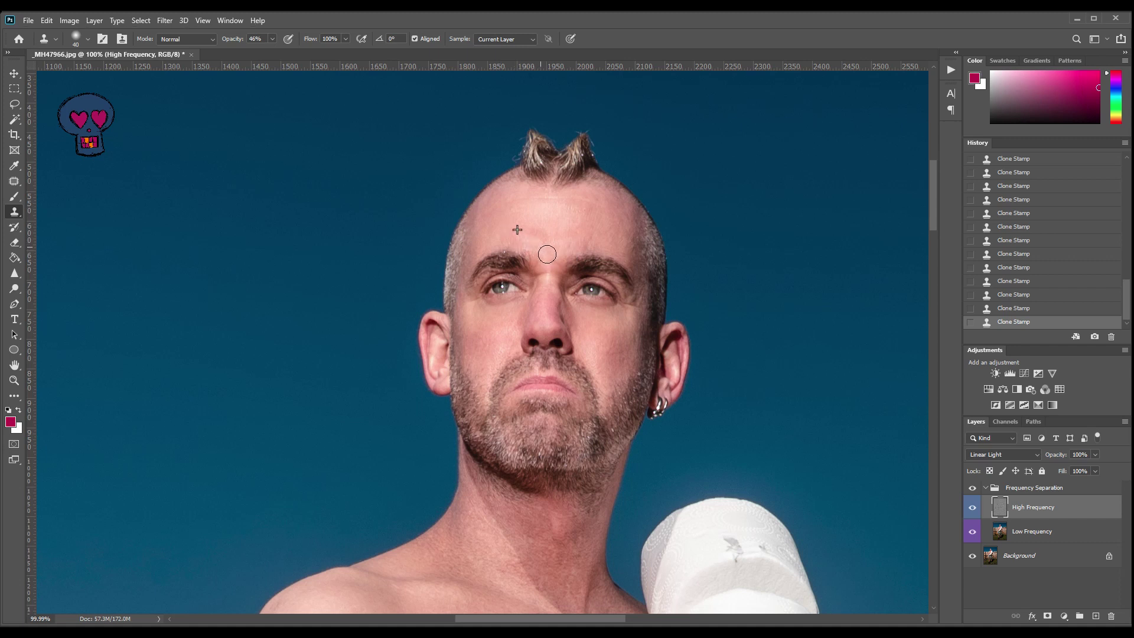
pyautogui.keyDown('alt'); pyautogui.click(514, 244); pyautogui.keyUp('alt')
pyautogui.click(541, 249)
pyautogui.hotkey('ctrl', '0')
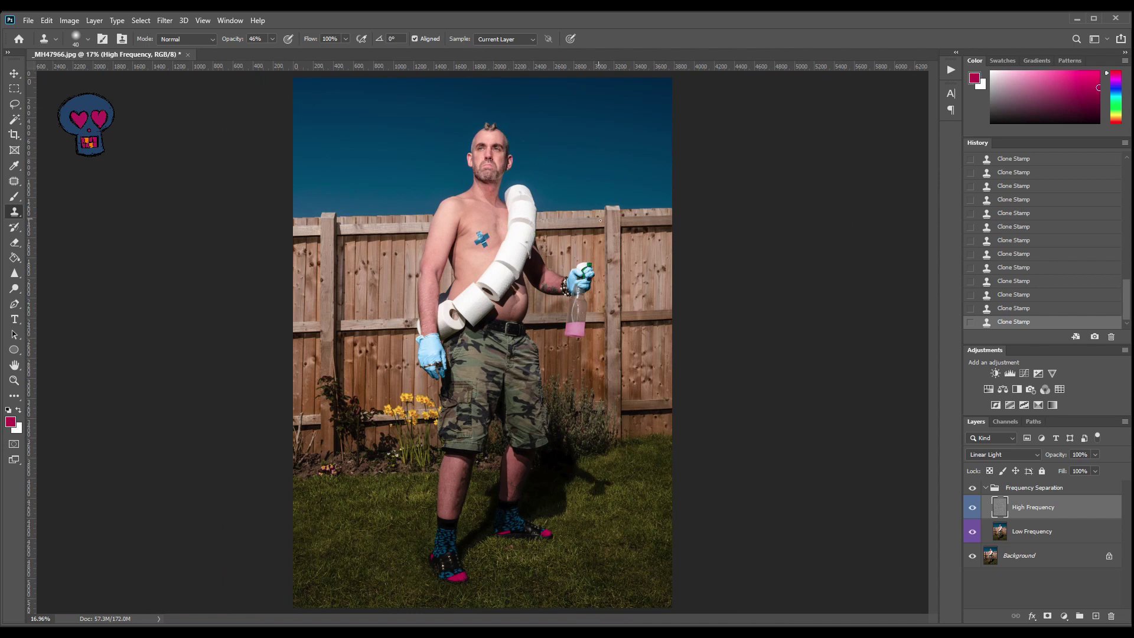
# - Zoom in on the face and merge the retouched layers into one
pyautogui.press('z')
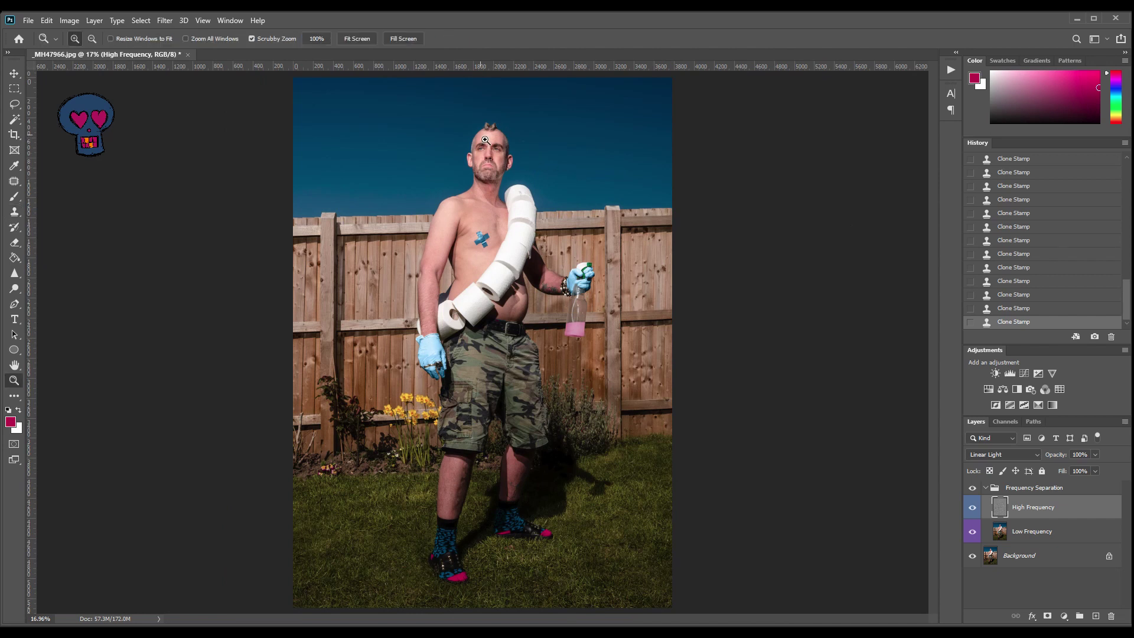
pyautogui.moveTo(485, 140); pyautogui.dragTo(637, 313)
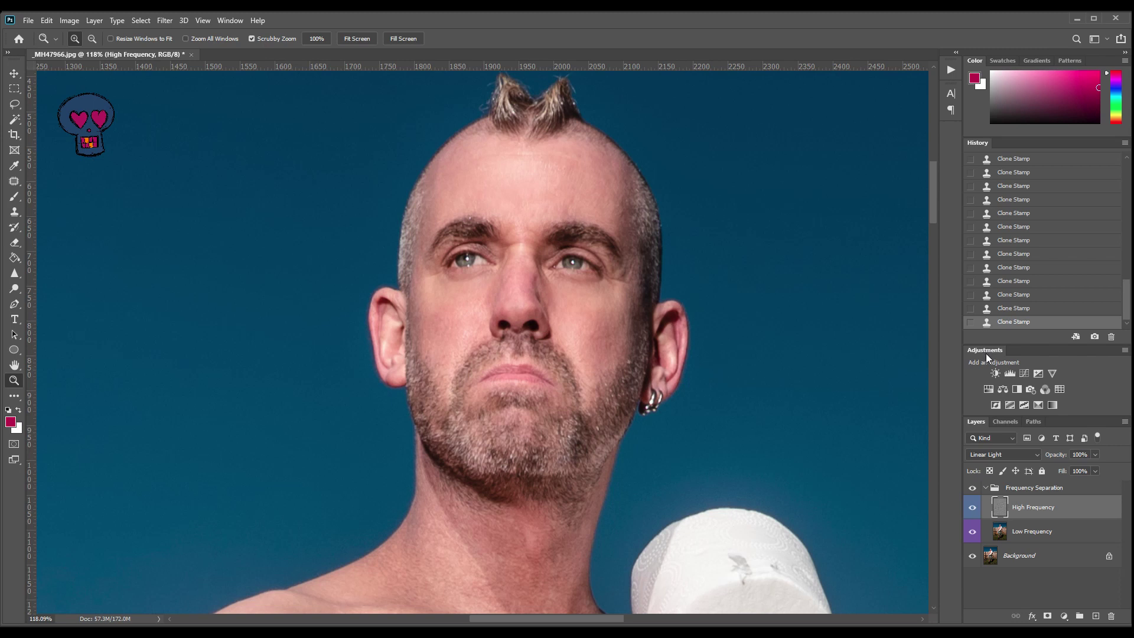
pyautogui.hotkey('ctrl', 'shift', 'e')
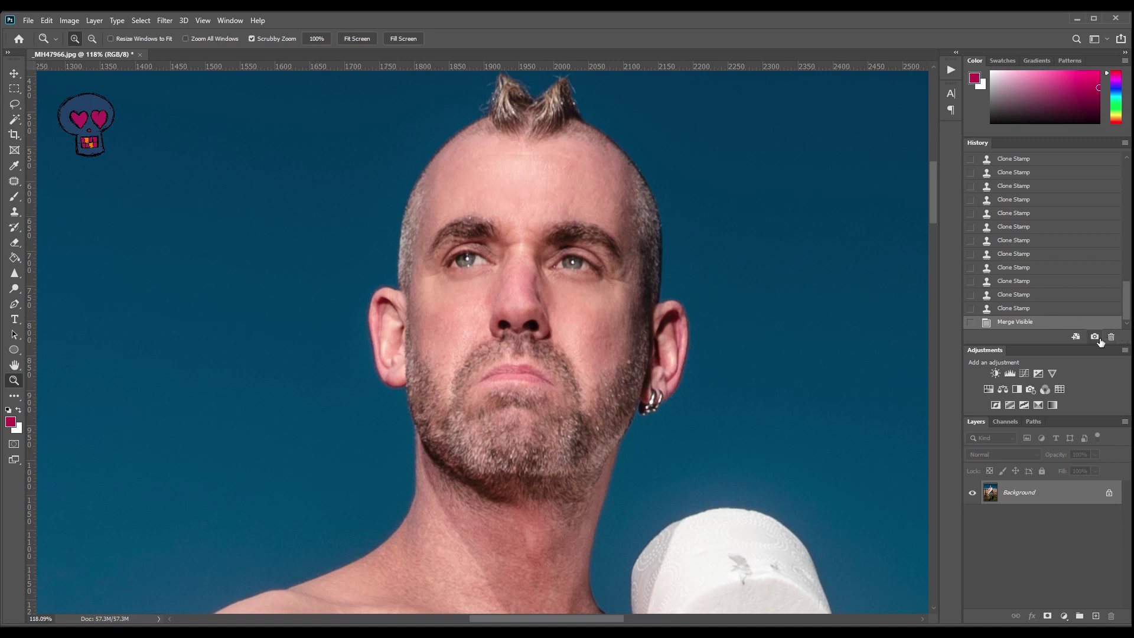
# - Take a History snapshot, compare it with the original, then return to the latest state
pyautogui.click(1095, 338)
pyautogui.moveTo(1126, 310); pyautogui.dragTo(1132, 174)
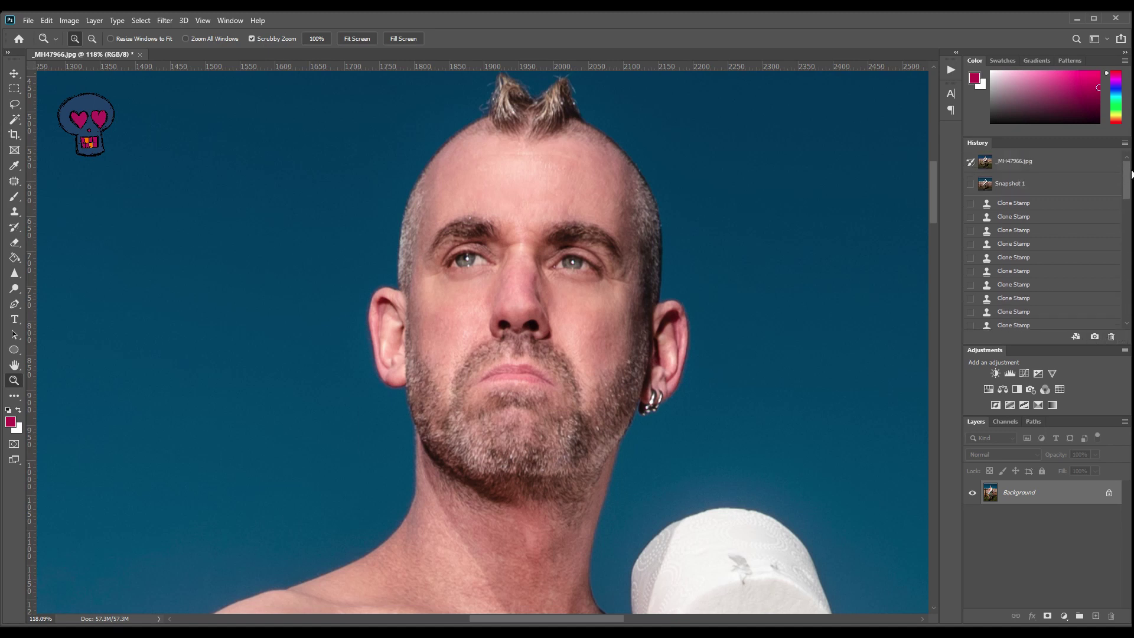
pyautogui.click(1042, 166)
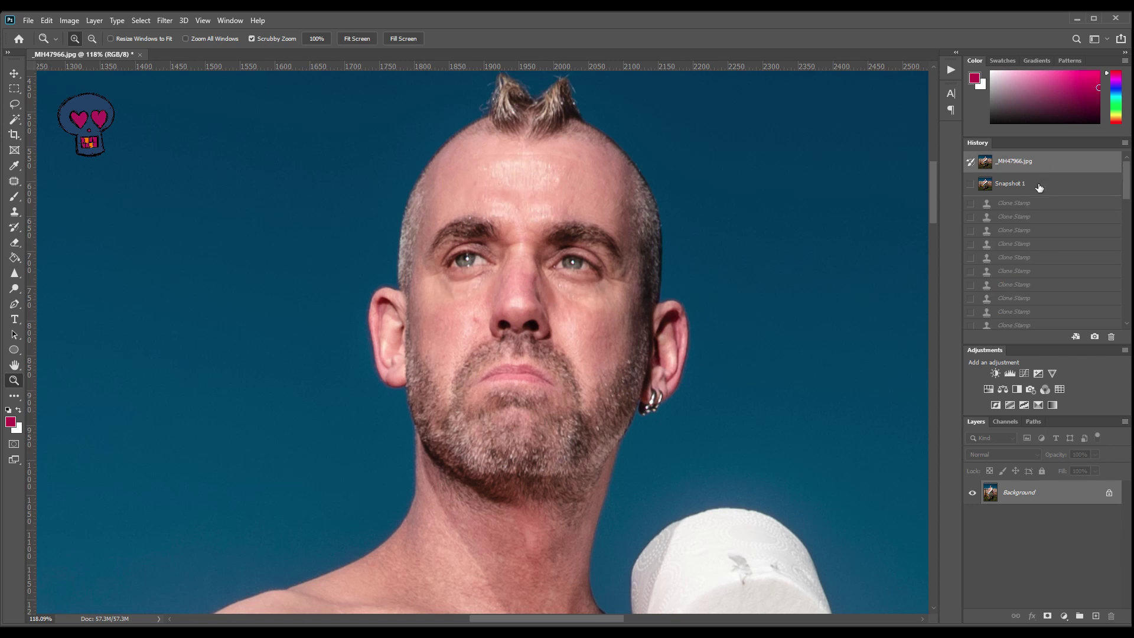
pyautogui.click(1040, 189)
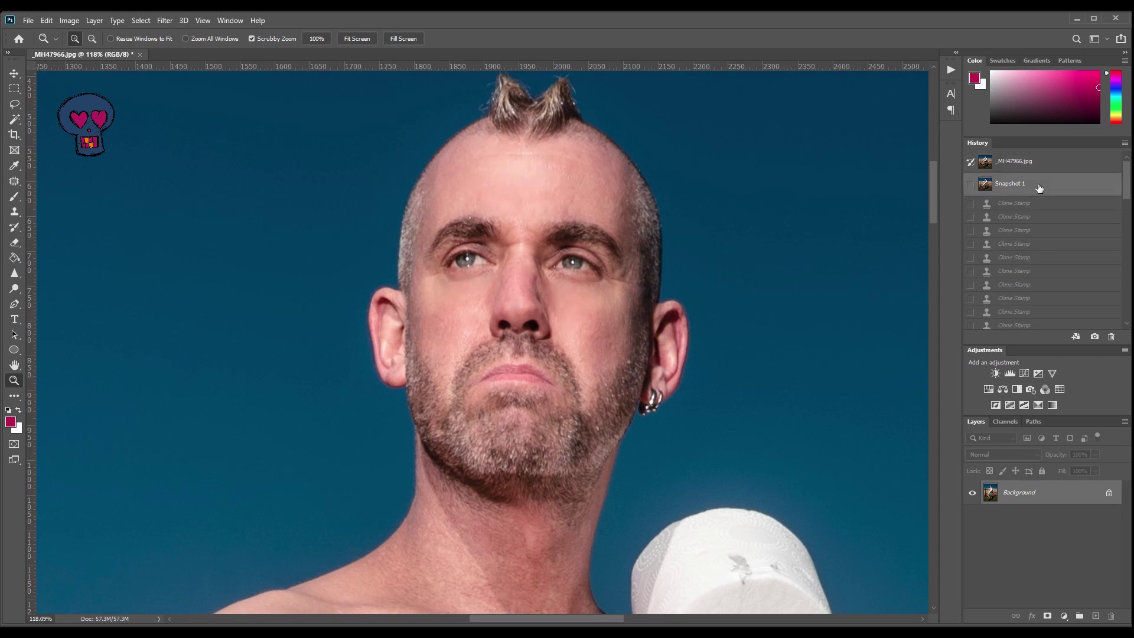
pyautogui.click(1040, 168)
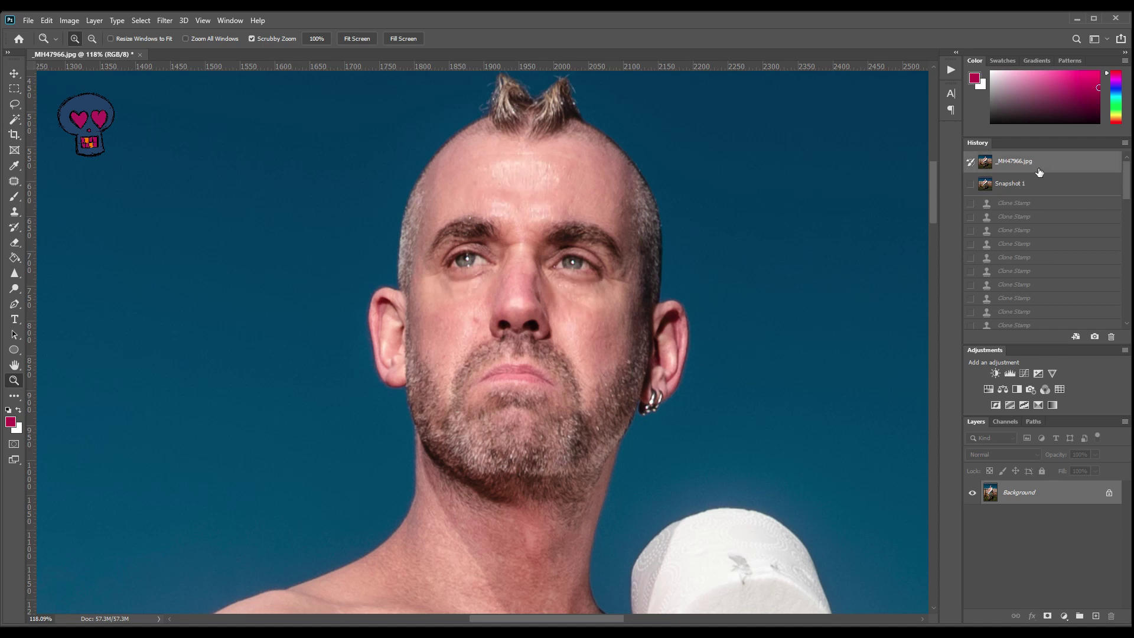
pyautogui.click(1038, 184)
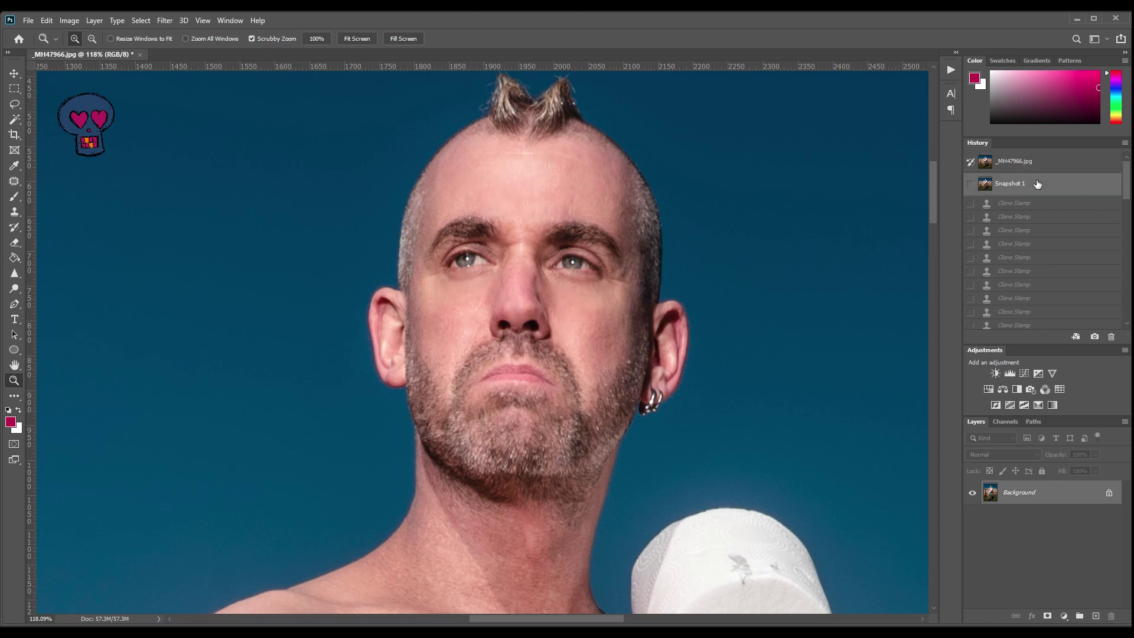
pyautogui.moveTo(1128, 186); pyautogui.dragTo(1126, 298)
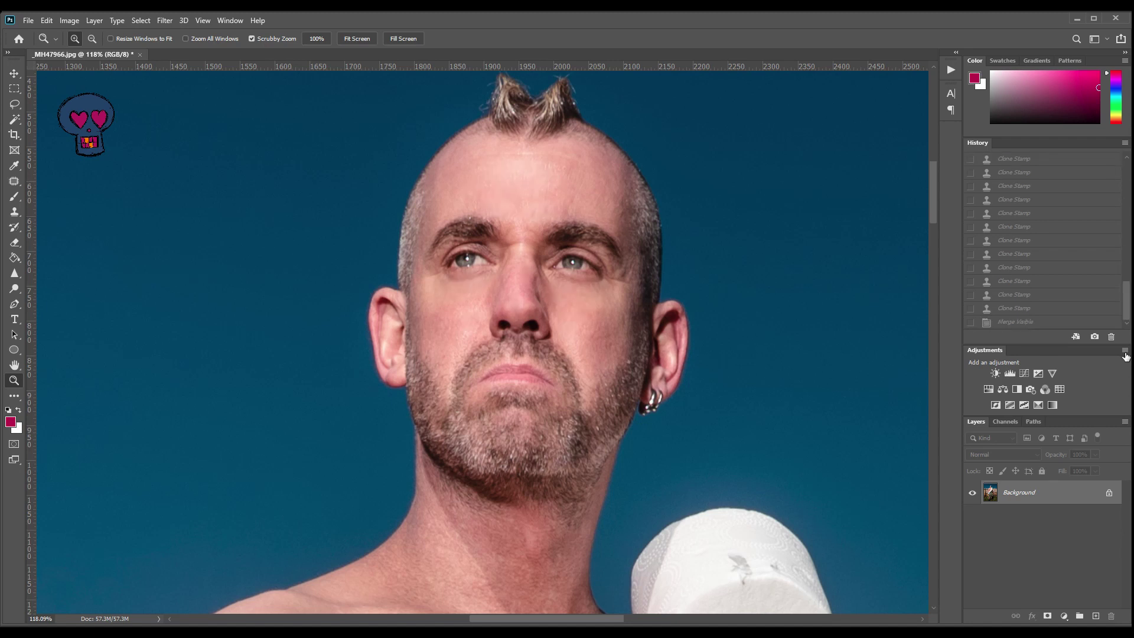
pyautogui.click(1042, 322)
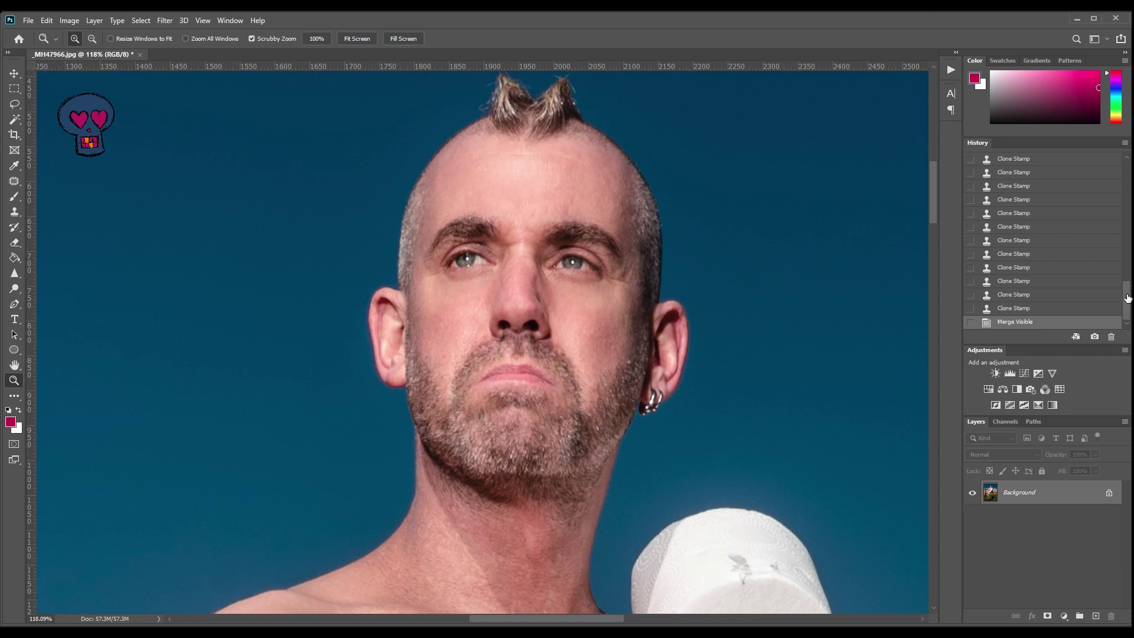
# - Add a brightening Curves layer and fill its mask black with the Paint Bucket
pyautogui.click(1026, 375)
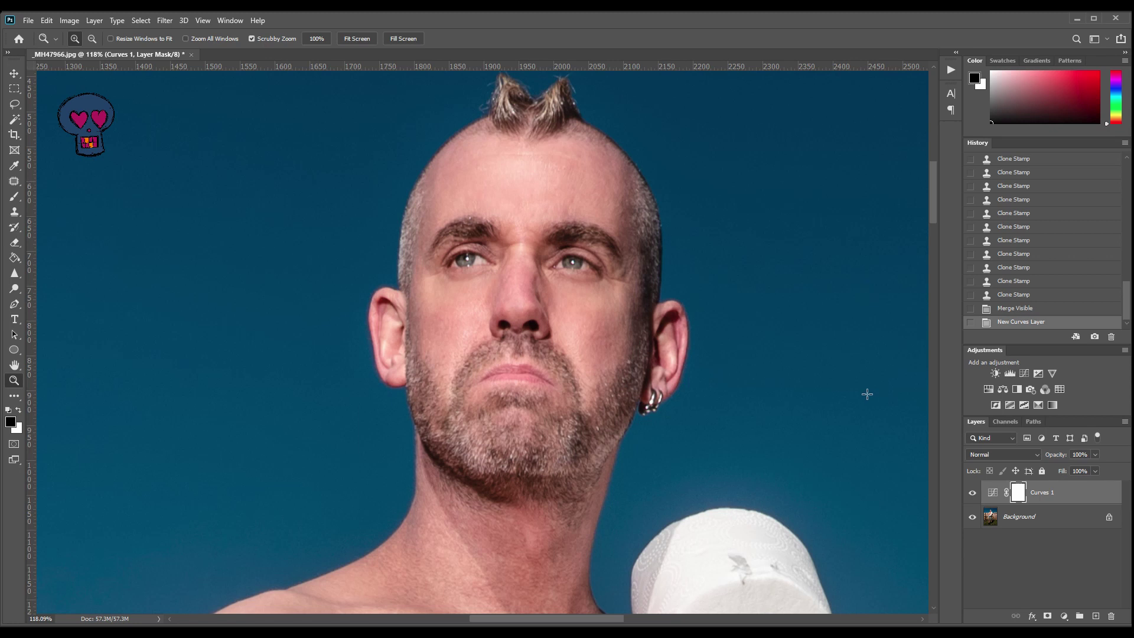
pyautogui.moveTo(864, 390); pyautogui.dragTo(857, 383)
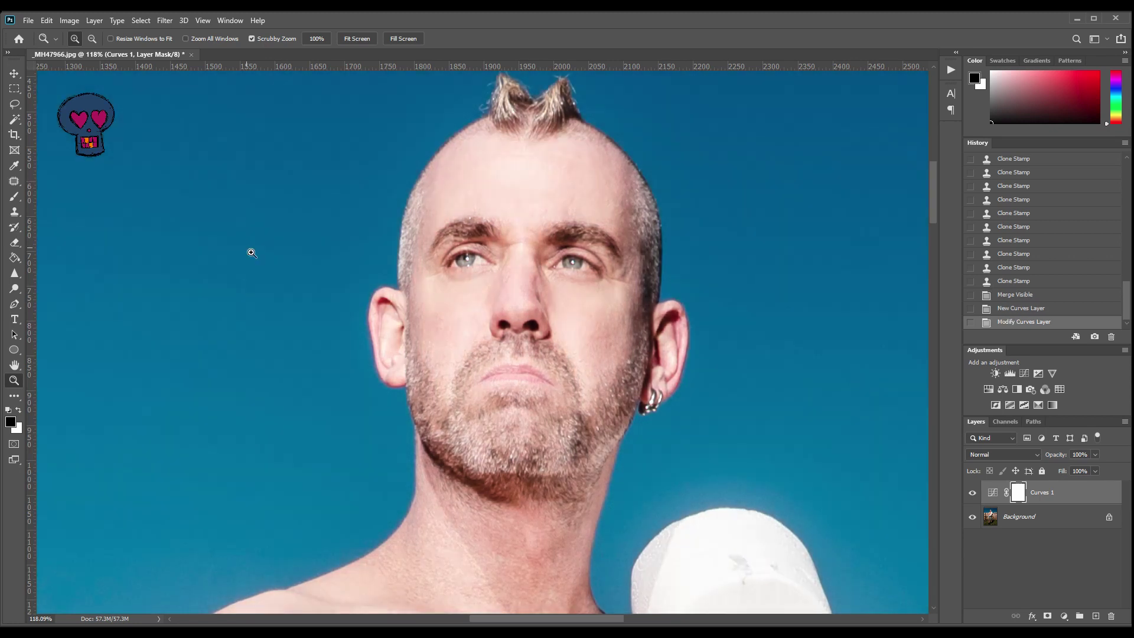
pyautogui.click(15, 258)
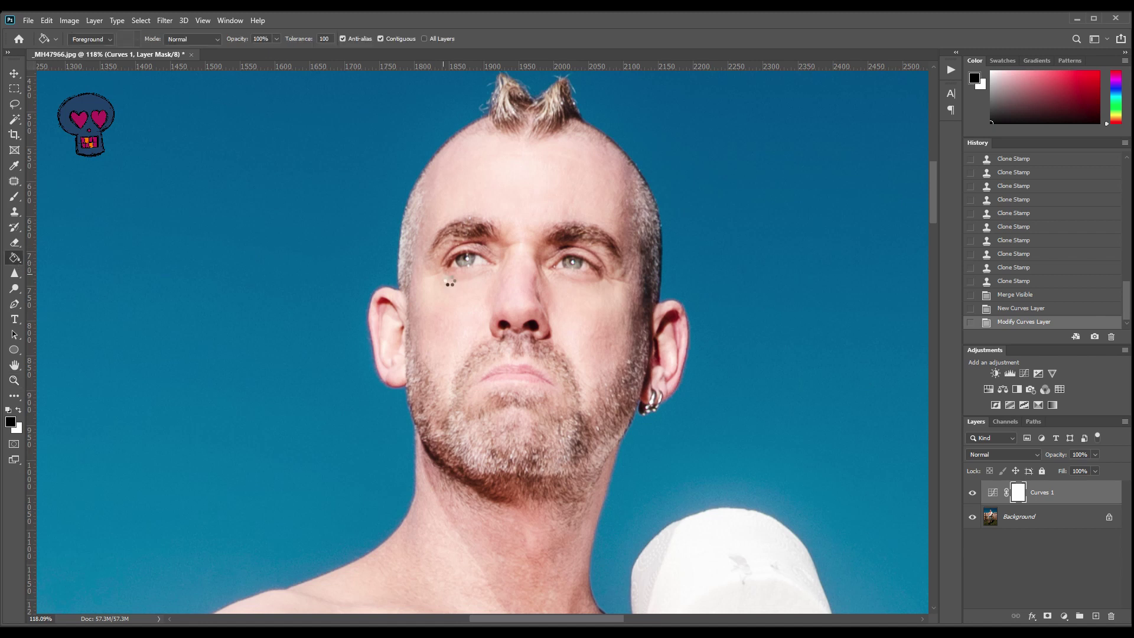
pyautogui.click(445, 276)
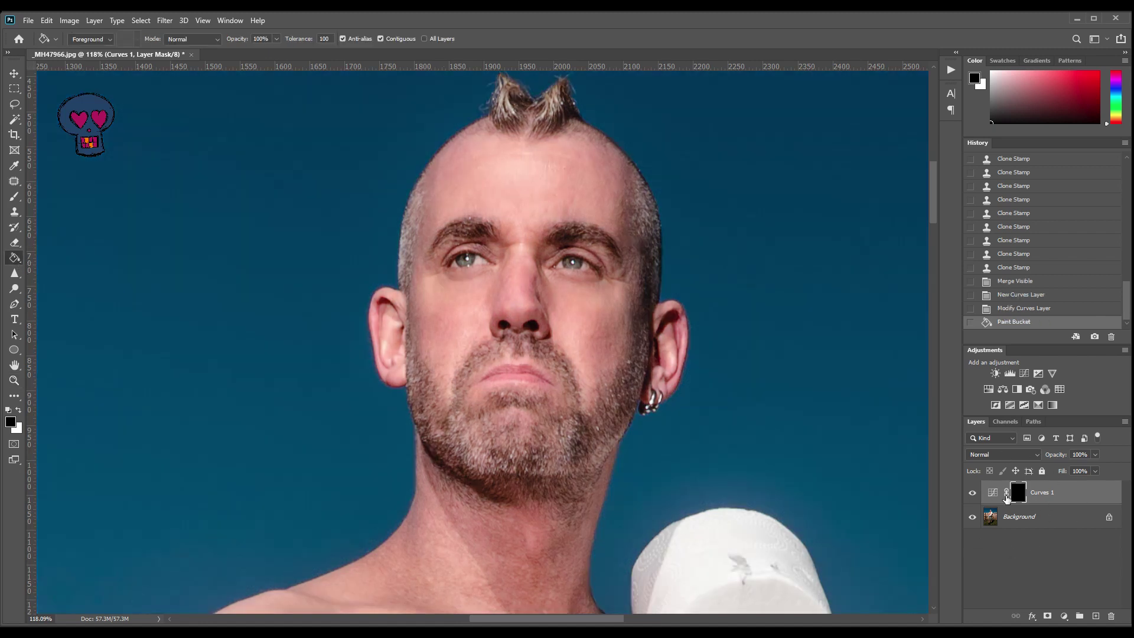
# - Erase the mask at 5% with a soft brush to lift the nose bridge
pyautogui.click(15, 243)
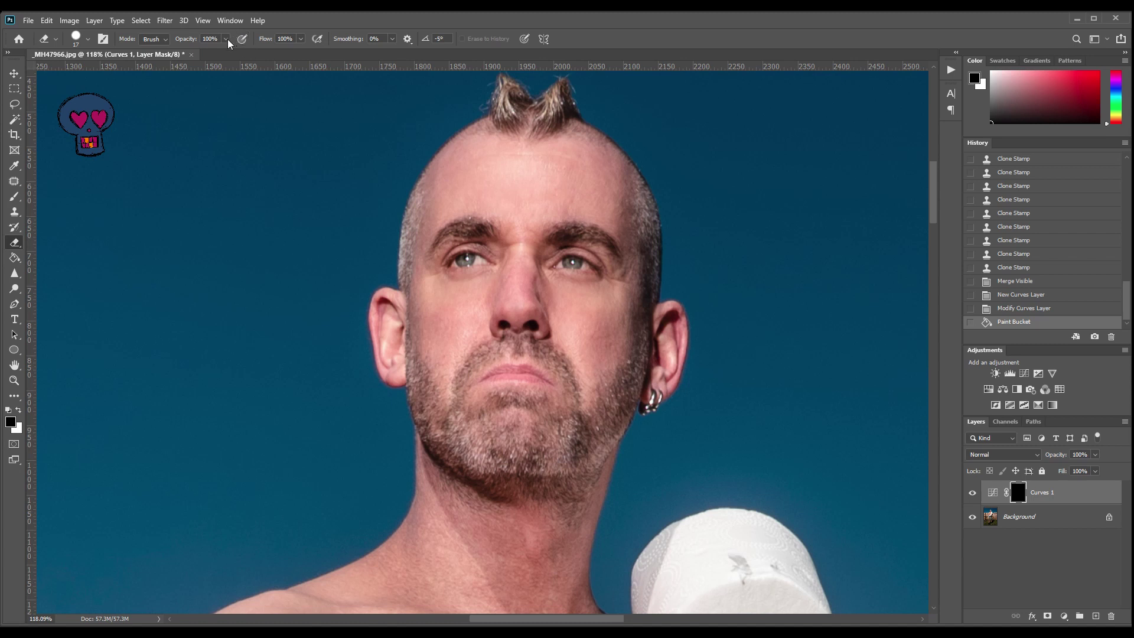
pyautogui.press('0')
pyautogui.press('5')
pyautogui.hotkey('shift', '[')
pyautogui.hotkey('shift', '[')
pyautogui.hotkey('shift', '[')
pyautogui.hotkey('shift', '[')
pyautogui.press(']')
pyautogui.press(']')
pyautogui.press(']')
pyautogui.moveTo(526, 262)
pyautogui.mouseDown()
pyautogui.moveTo(528, 299)
pyautogui.moveTo(532, 270)
pyautogui.mouseUp()
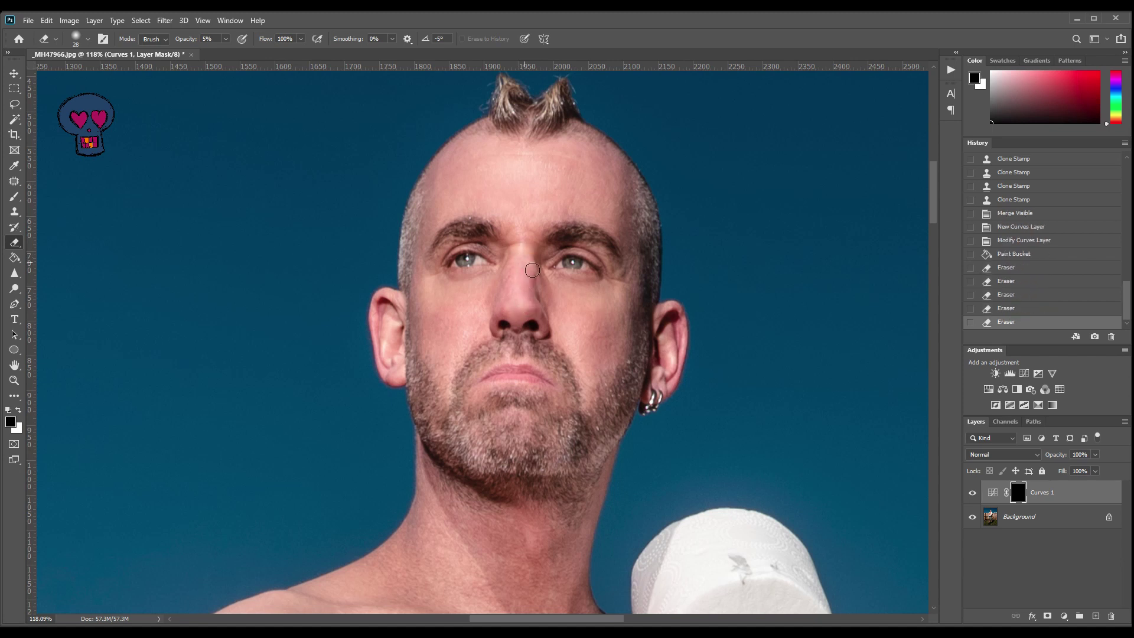
pyautogui.moveTo(531, 311)
pyautogui.mouseDown()
pyautogui.moveTo(528, 271)
pyautogui.moveTo(520, 303)
pyautogui.moveTo(529, 251)
pyautogui.moveTo(529, 289)
pyautogui.mouseUp()
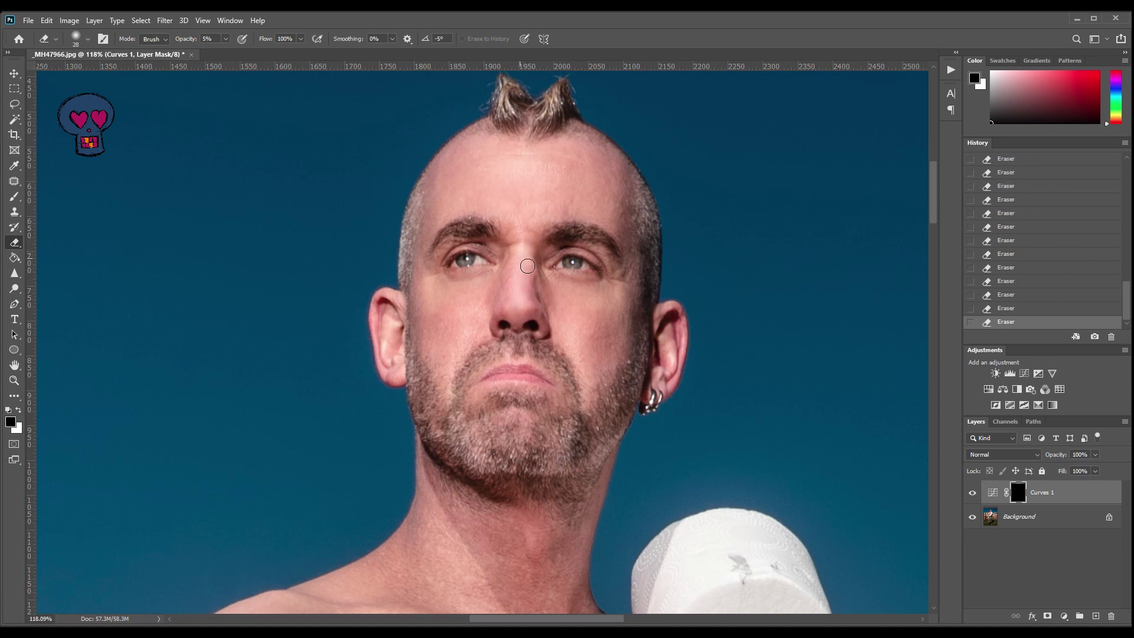
pyautogui.press('[')
pyautogui.moveTo(529, 243)
pyautogui.mouseDown()
pyautogui.moveTo(525, 296)
pyautogui.moveTo(529, 272)
pyautogui.moveTo(529, 283)
pyautogui.mouseUp()
# - Compare the nose lift on and off, then merge it into the photo
pyautogui.click(974, 494)
pyautogui.click(975, 494)
pyautogui.click(974, 494)
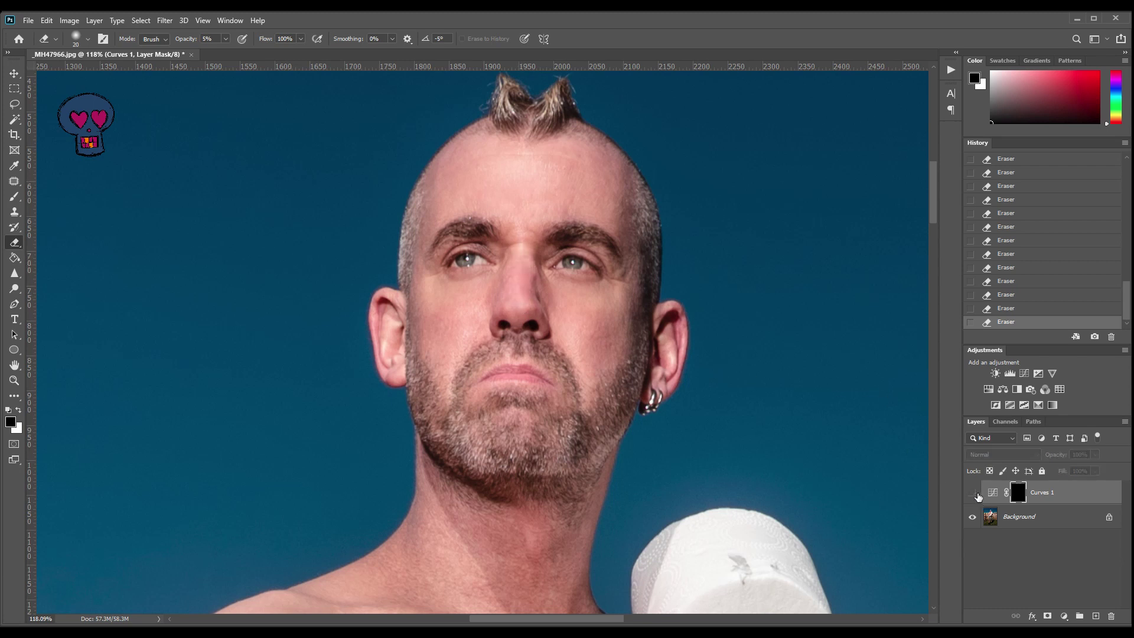
pyautogui.hotkey('ctrl', '0')
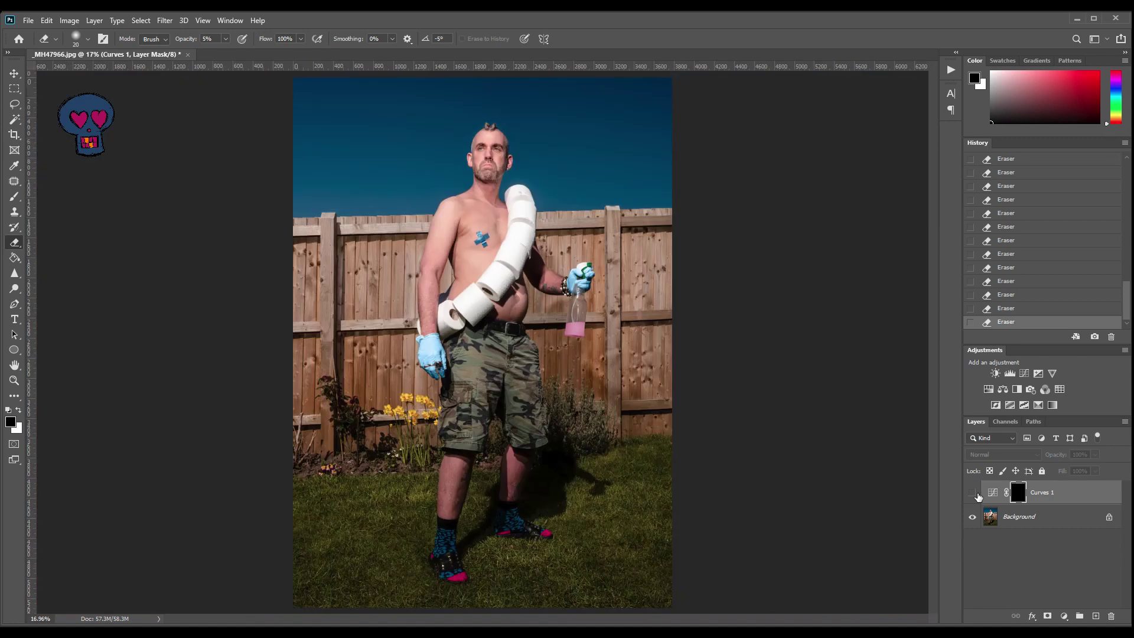
pyautogui.click(975, 494)
pyautogui.click(973, 494)
pyautogui.click(973, 494)
pyautogui.click(973, 493)
pyautogui.click(975, 495)
pyautogui.hotkey('ctrl', 'shift', 'e')
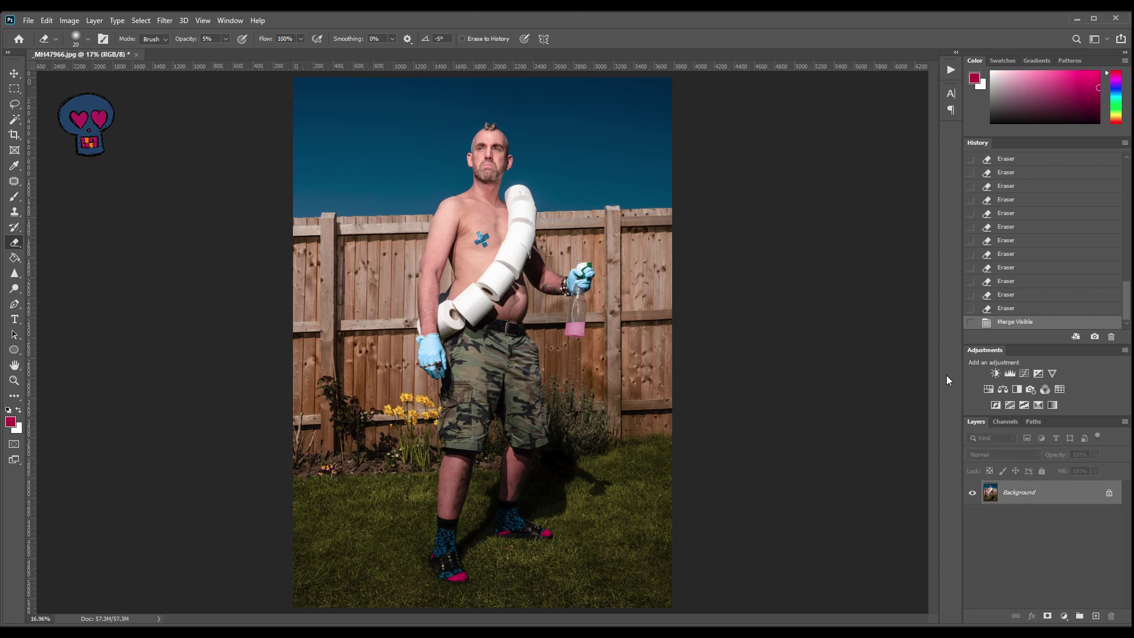
# - Add a Curves tone change, compare it on and off, and merge it into Background
pyautogui.click(1024, 374)
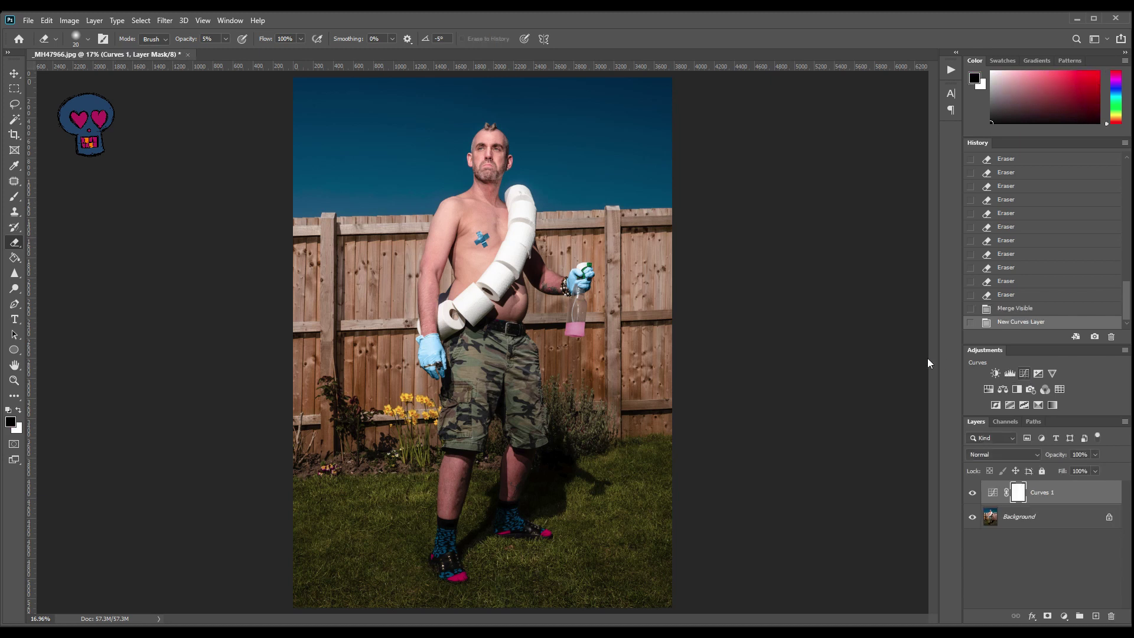
pyautogui.click(868, 393)
pyautogui.click(976, 496)
pyautogui.click(976, 495)
pyautogui.click(976, 495)
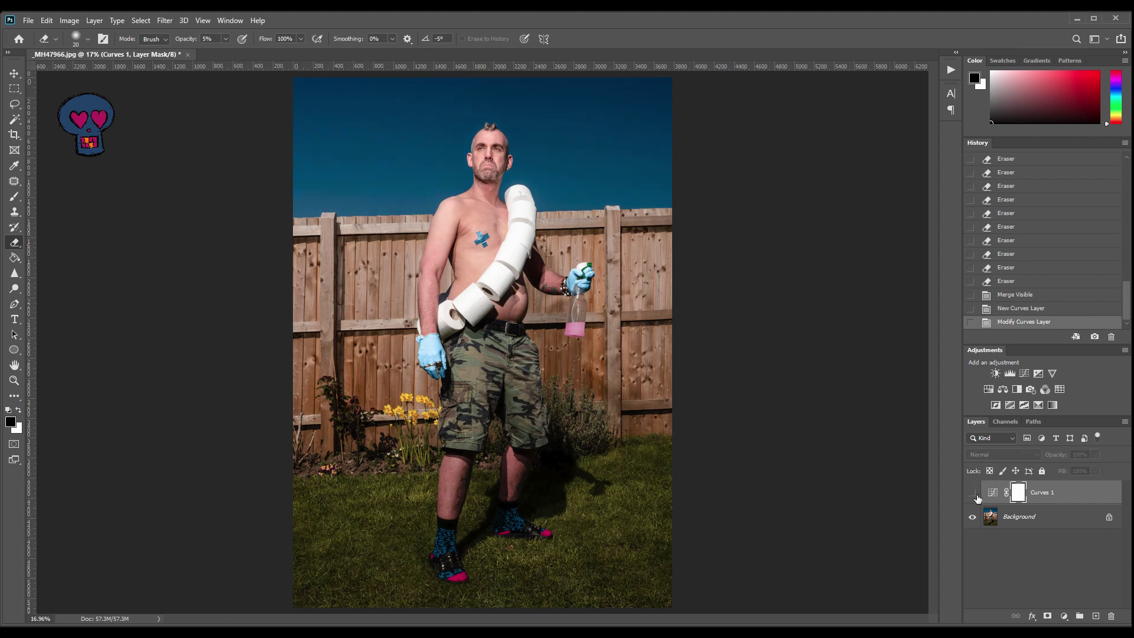
pyautogui.click(976, 495)
pyautogui.click(976, 495)
pyautogui.click(976, 495)
pyautogui.hotkey('shift', 'ctrl', 'e')
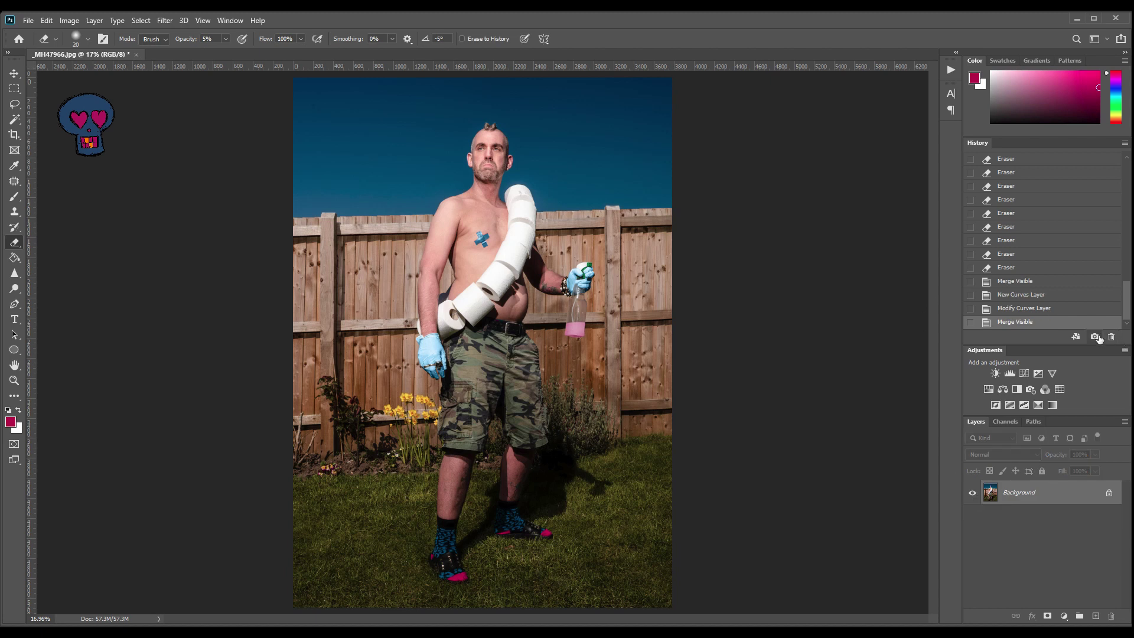
pyautogui.moveTo(1129, 311); pyautogui.dragTo(1129, 177)
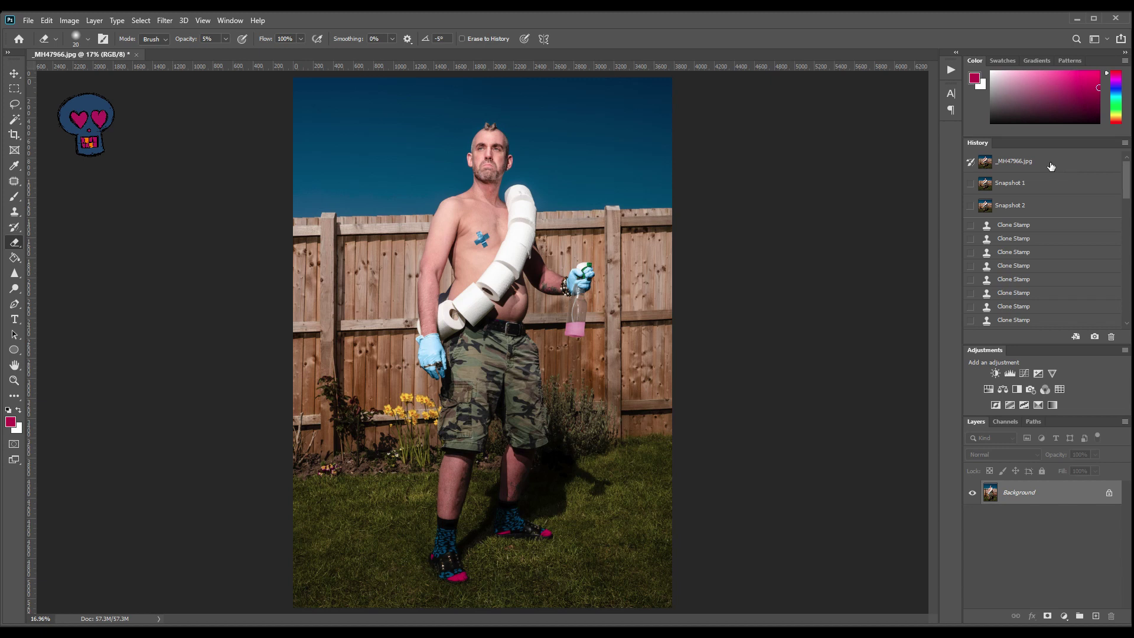
pyautogui.click(1051, 166)
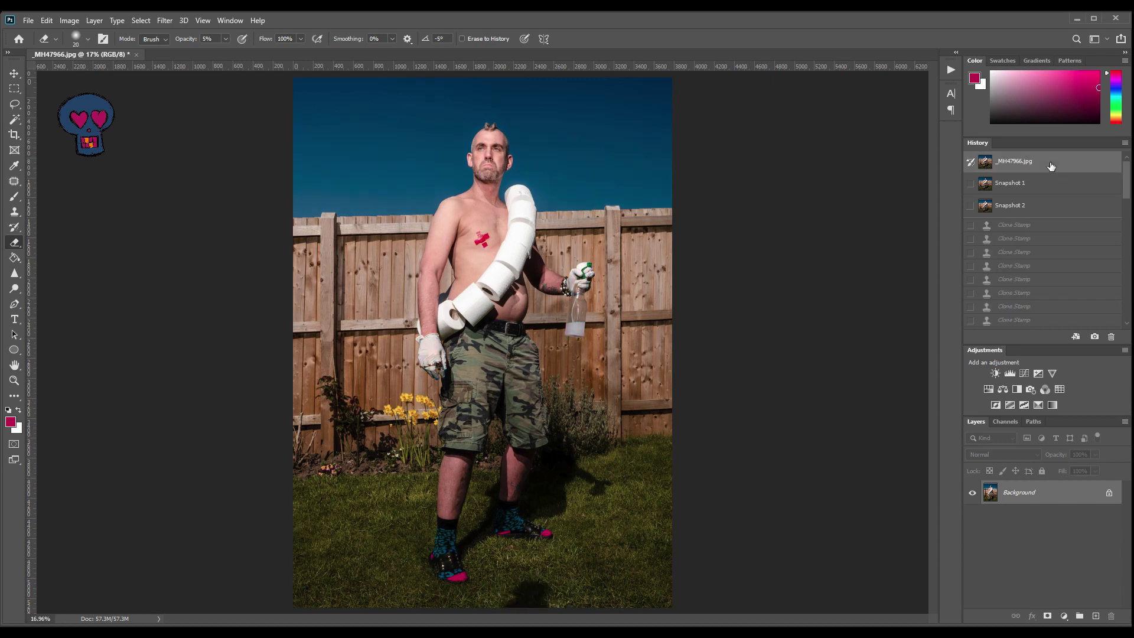
pyautogui.click(1046, 212)
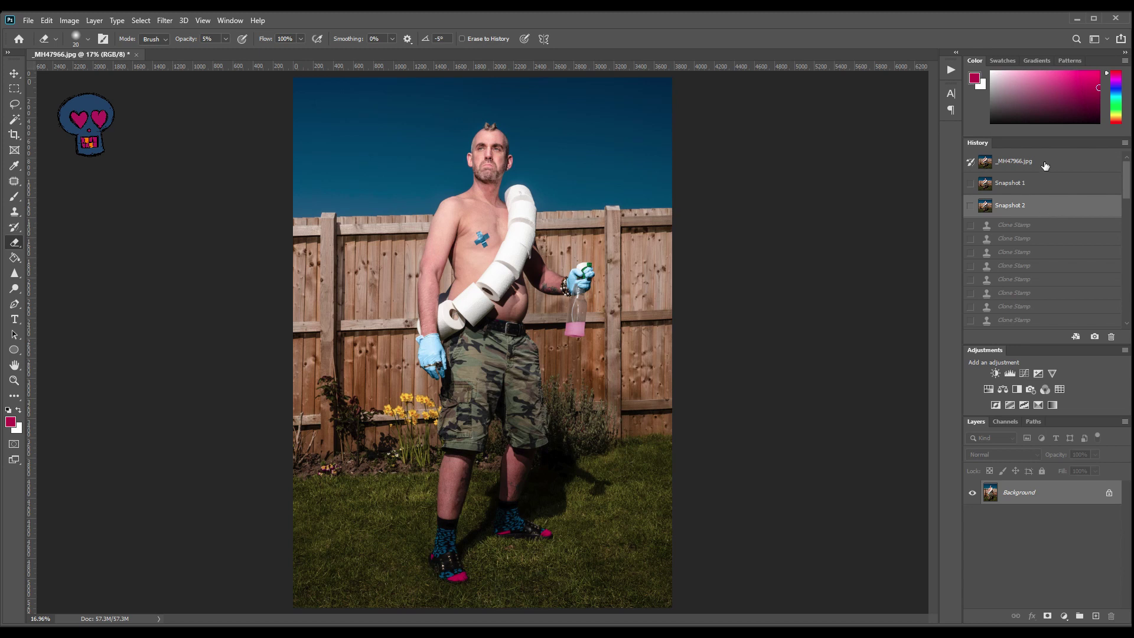
pyautogui.click(1044, 163)
pyautogui.click(1043, 212)
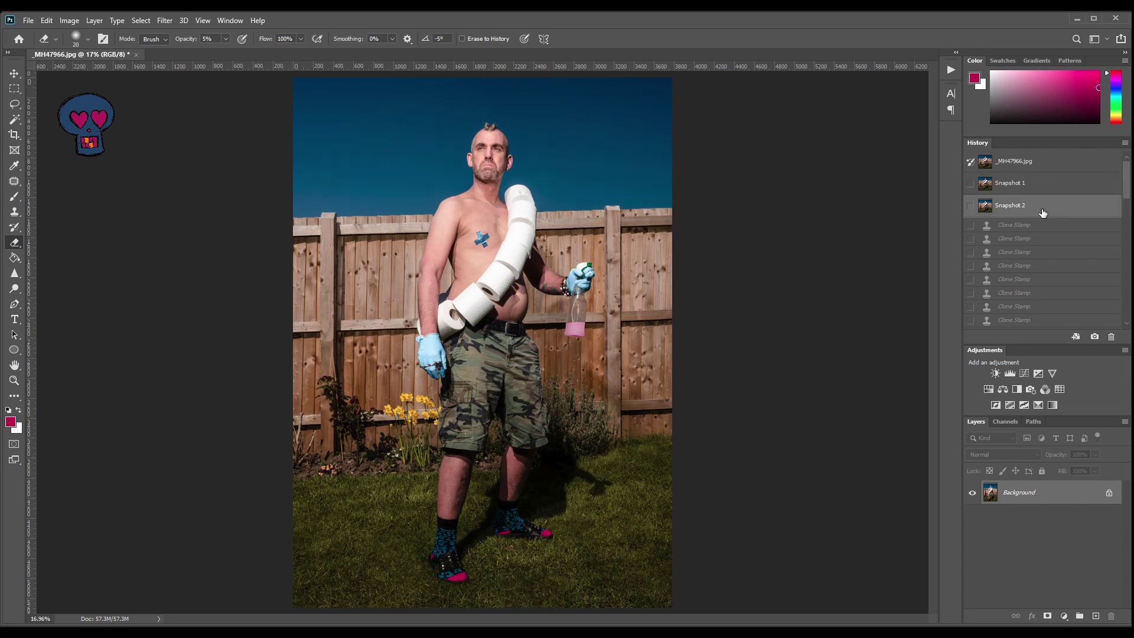